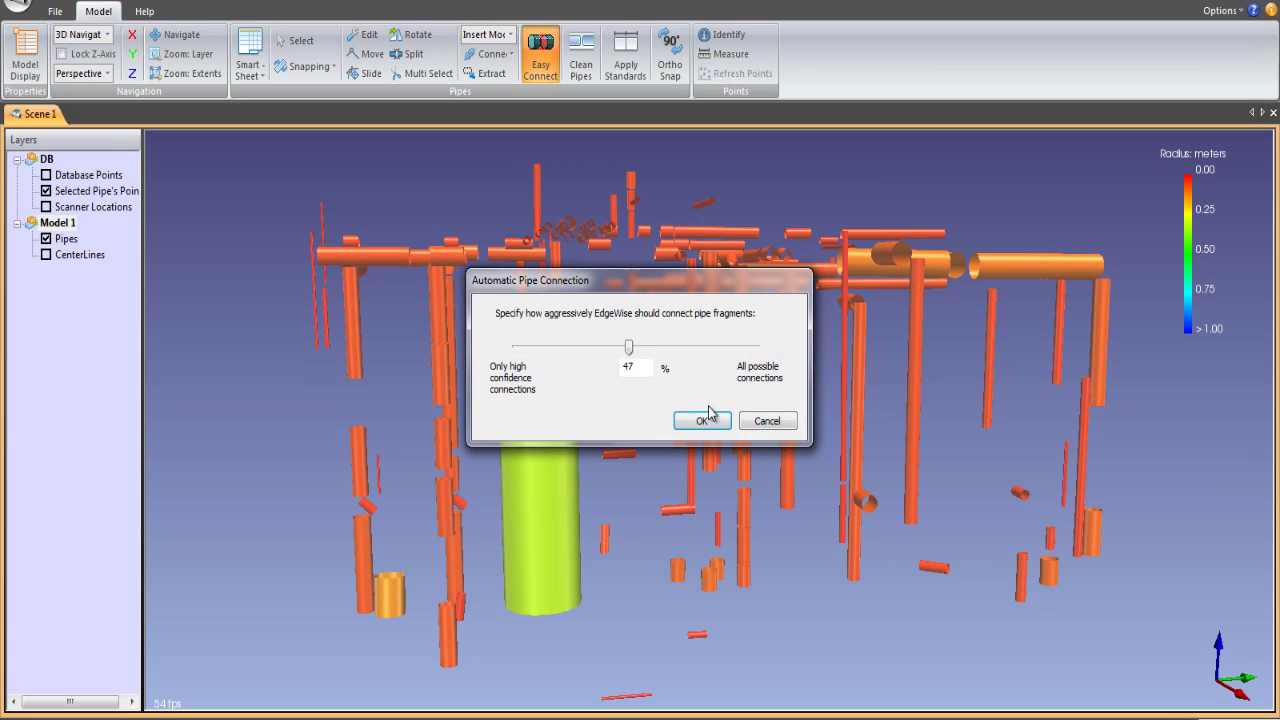
Accept automatic connection at 47% to join the pipe fragments through elbows
click(703, 421)
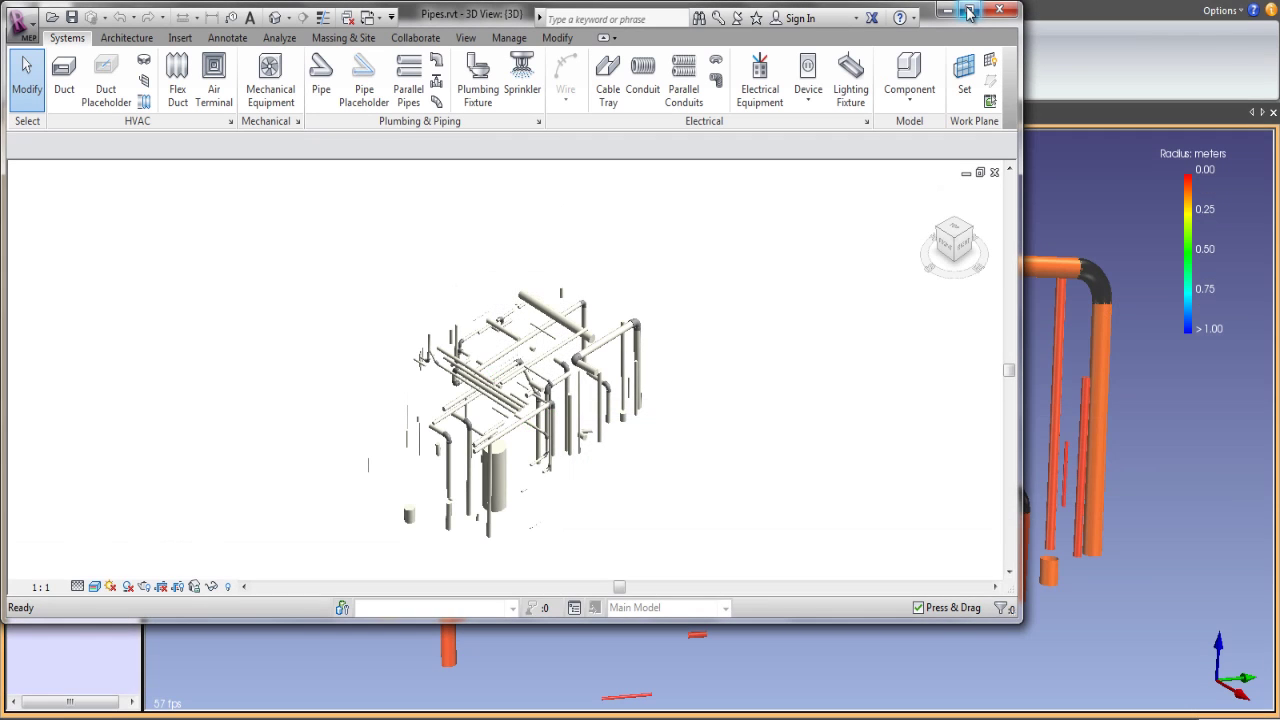
Maximize Revit and view the imported pipe network from the right side and two orbited angles
click(969, 11)
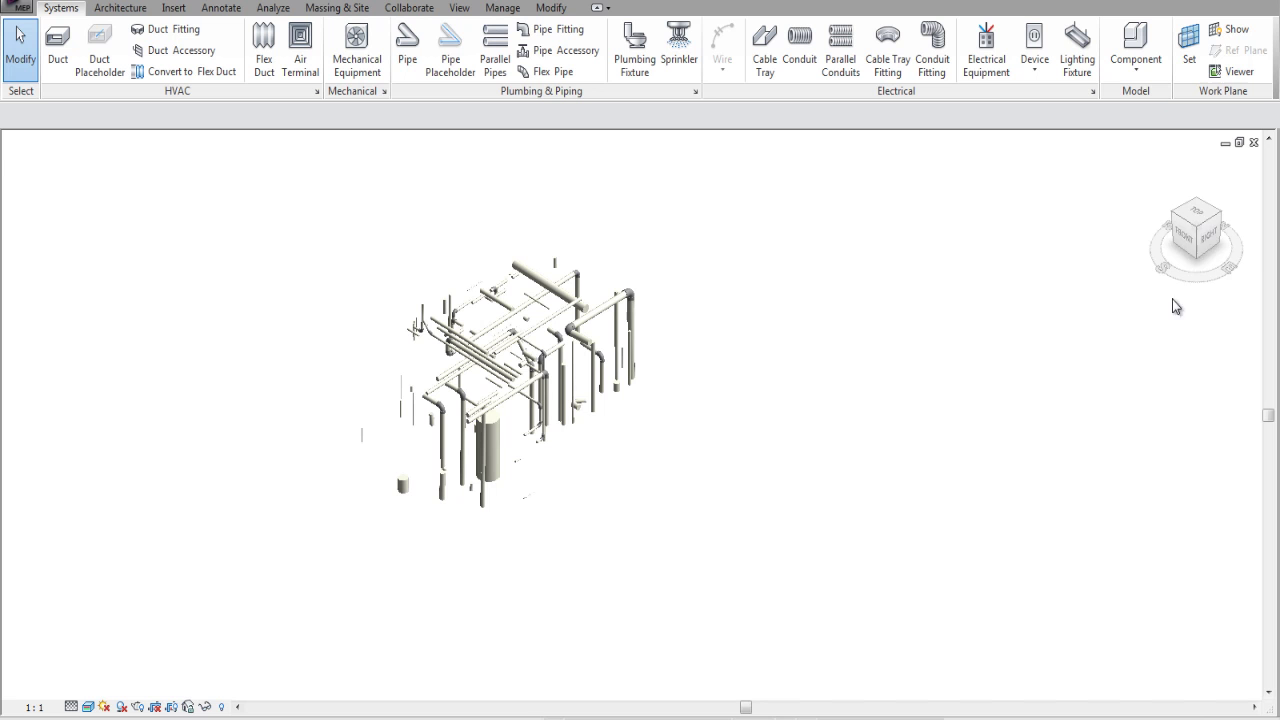
click(1205, 236)
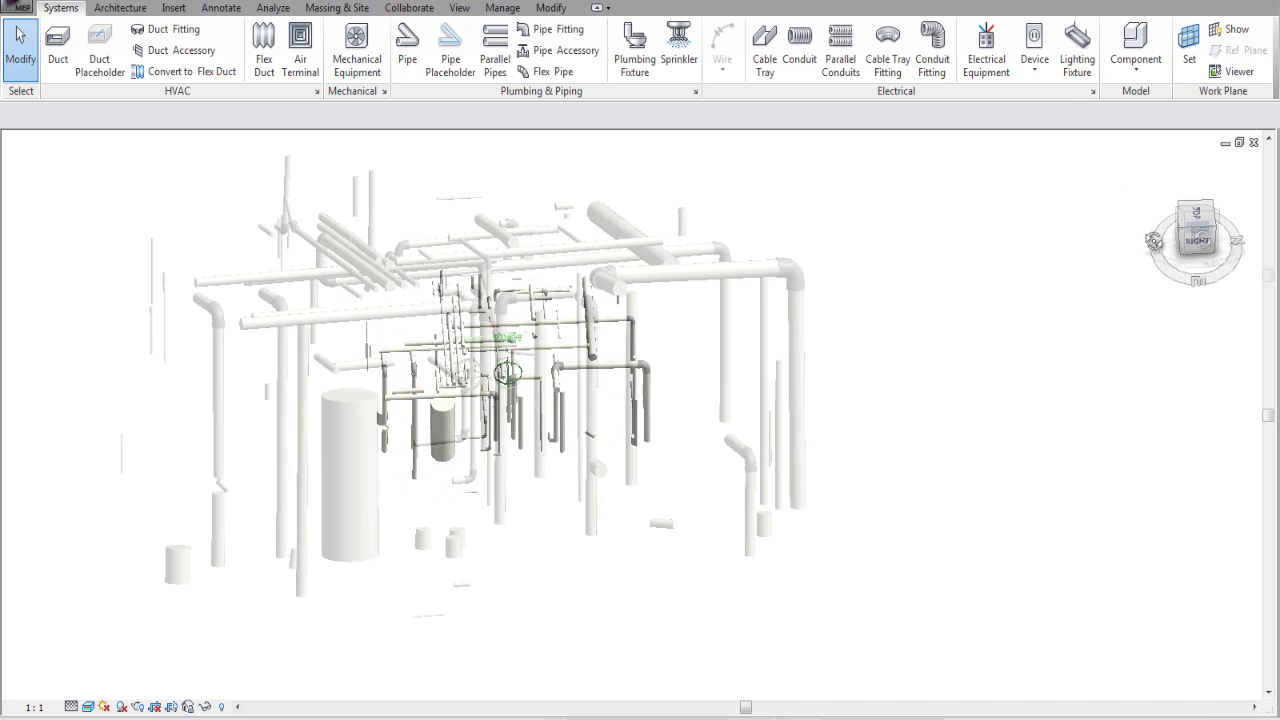
drag(1040, 240, 1212, 220)
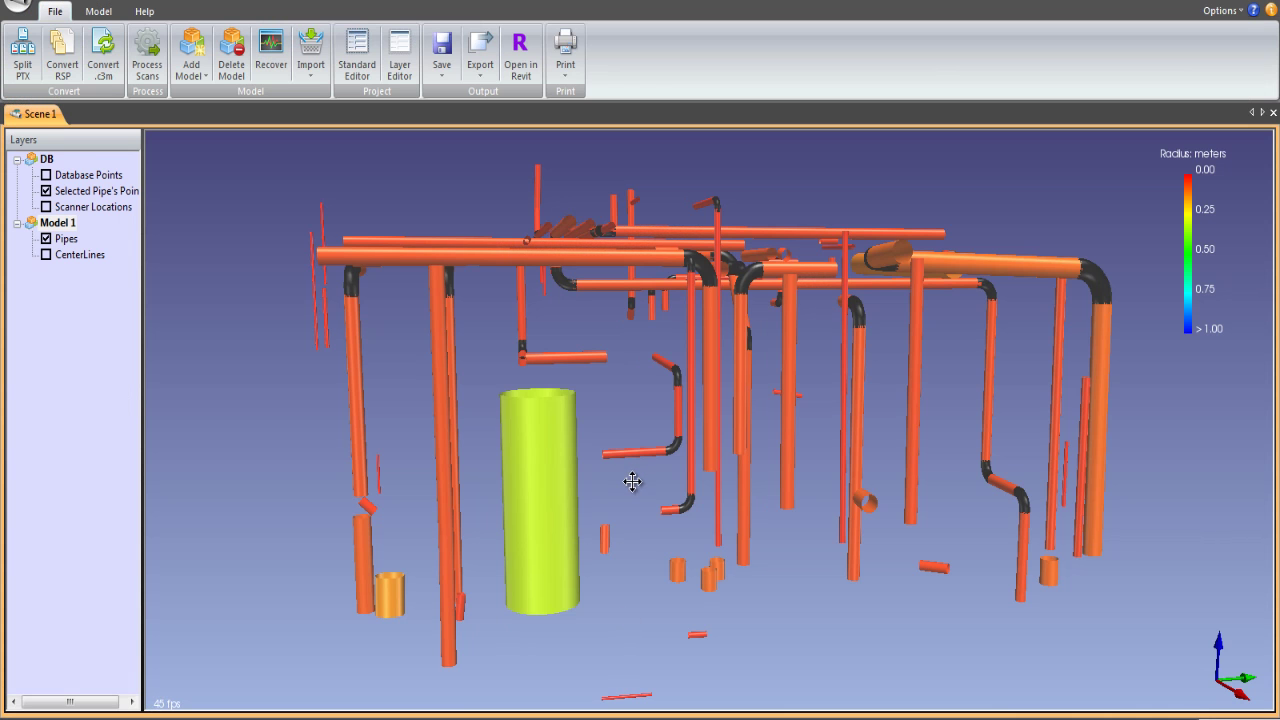
mouse_move(632, 482)
mouse_down()
mouse_move(631, 494)
mouse_move(697, 491)
mouse_move(537, 494)
mouse_move(700, 521)
mouse_up()
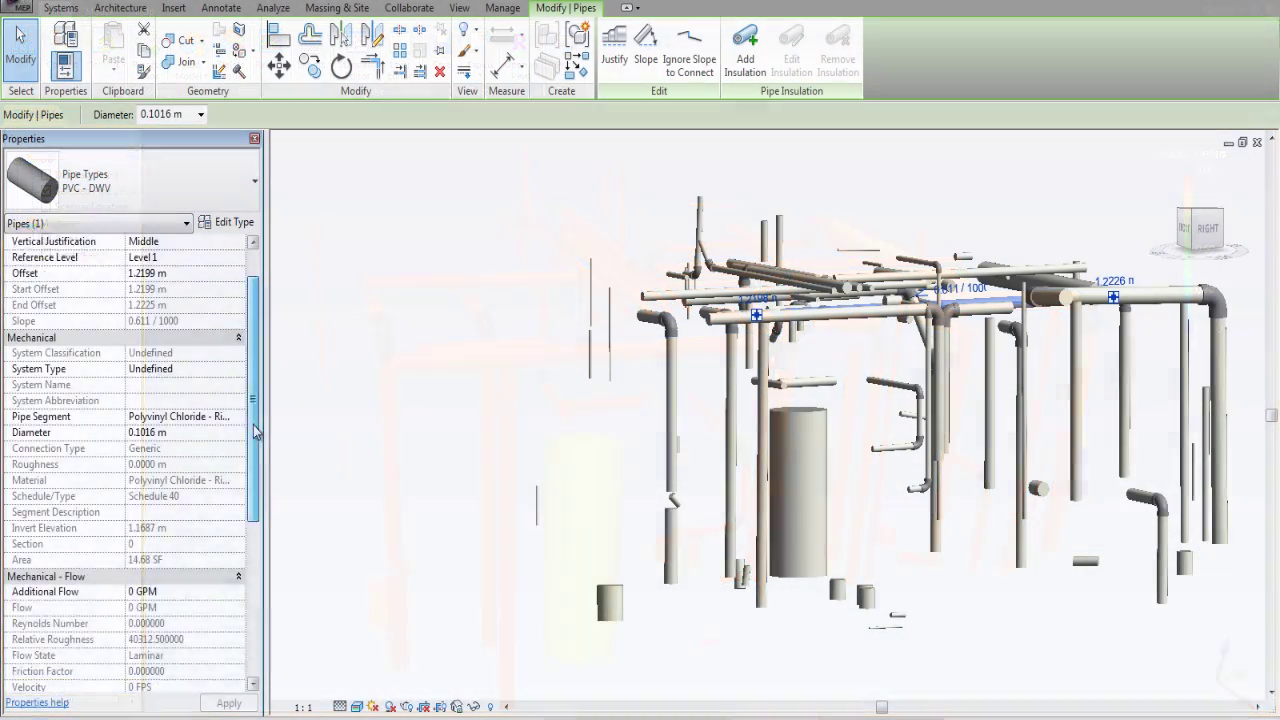
scroll(268, 543, down, 1)
scroll(268, 543, down, 1)
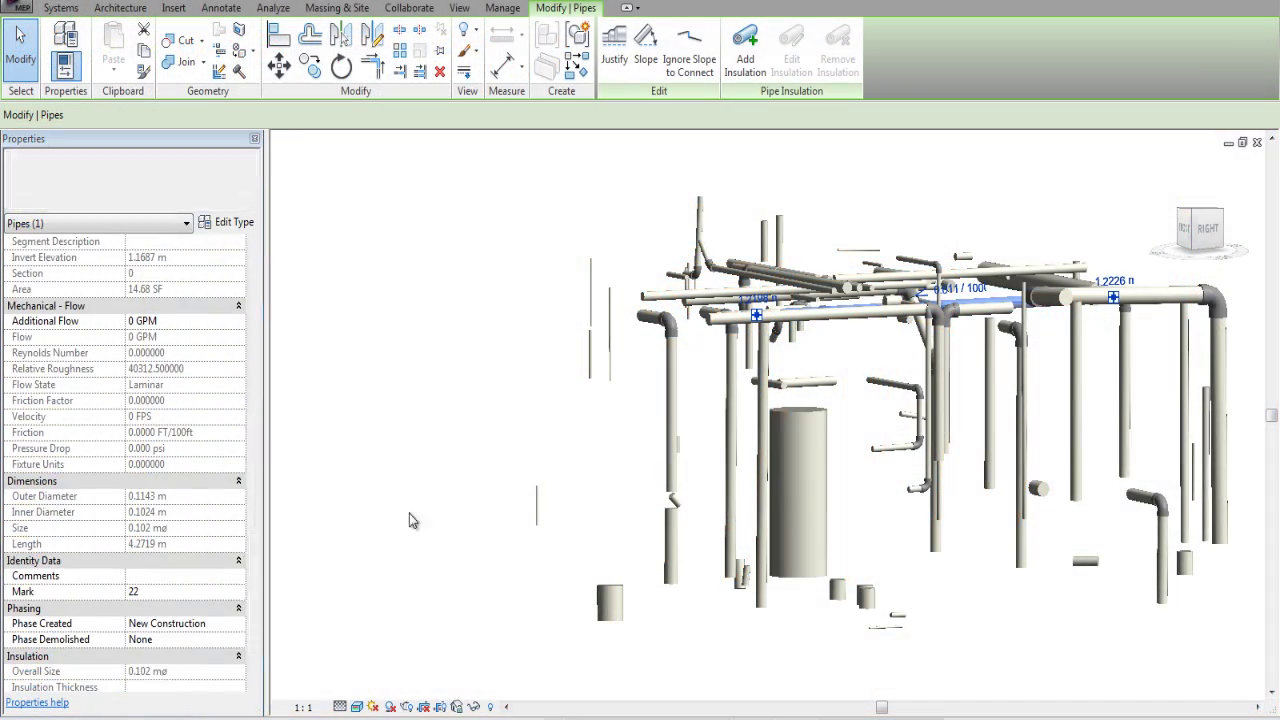
click(1166, 298)
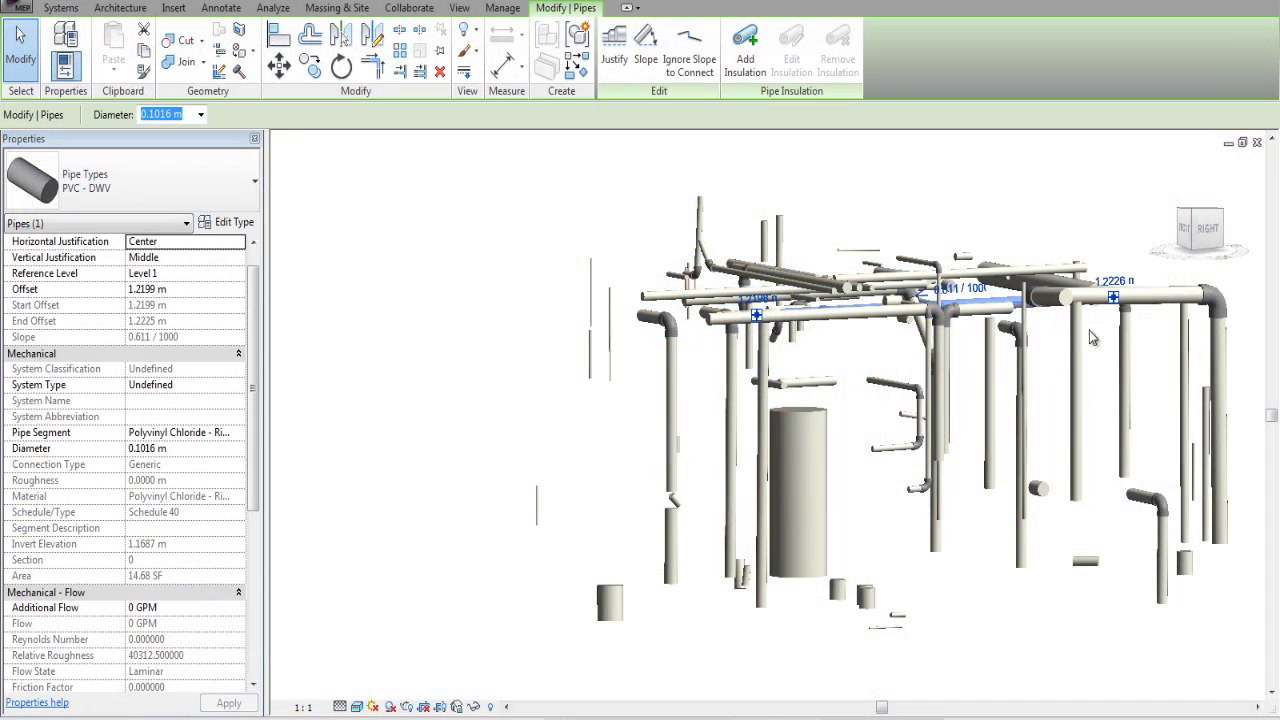
click(1218, 372)
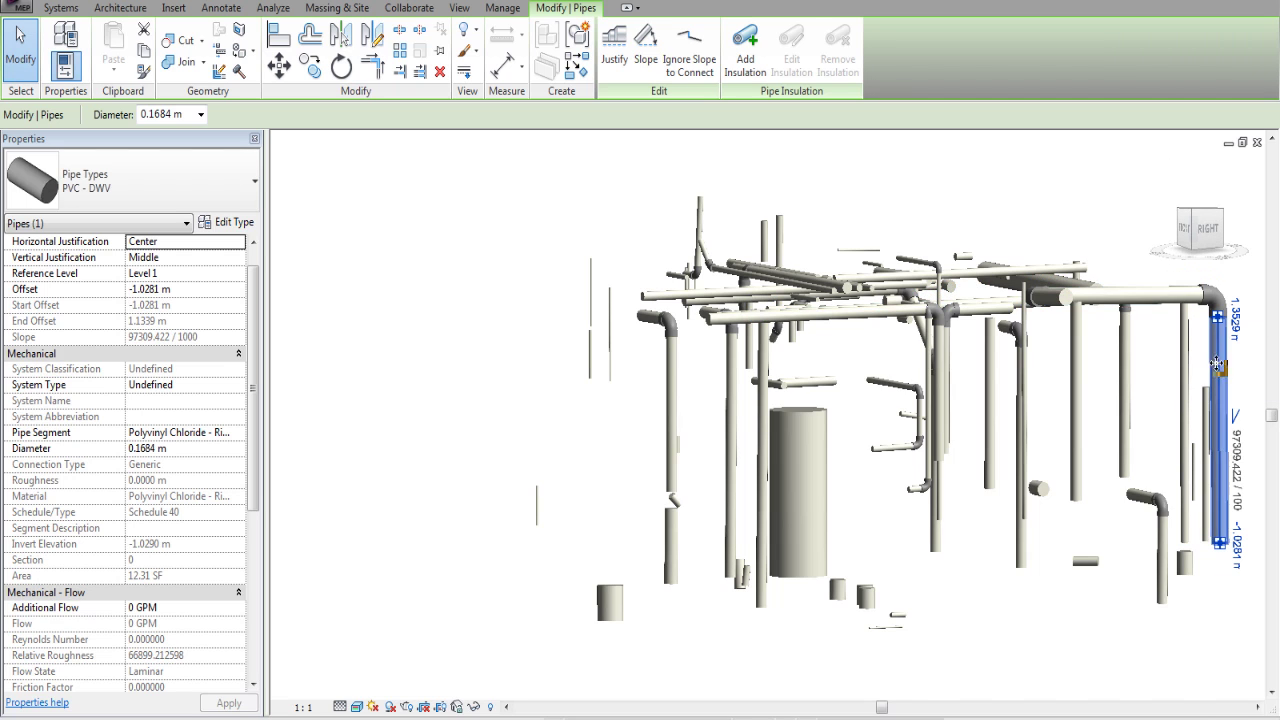
click(784, 289)
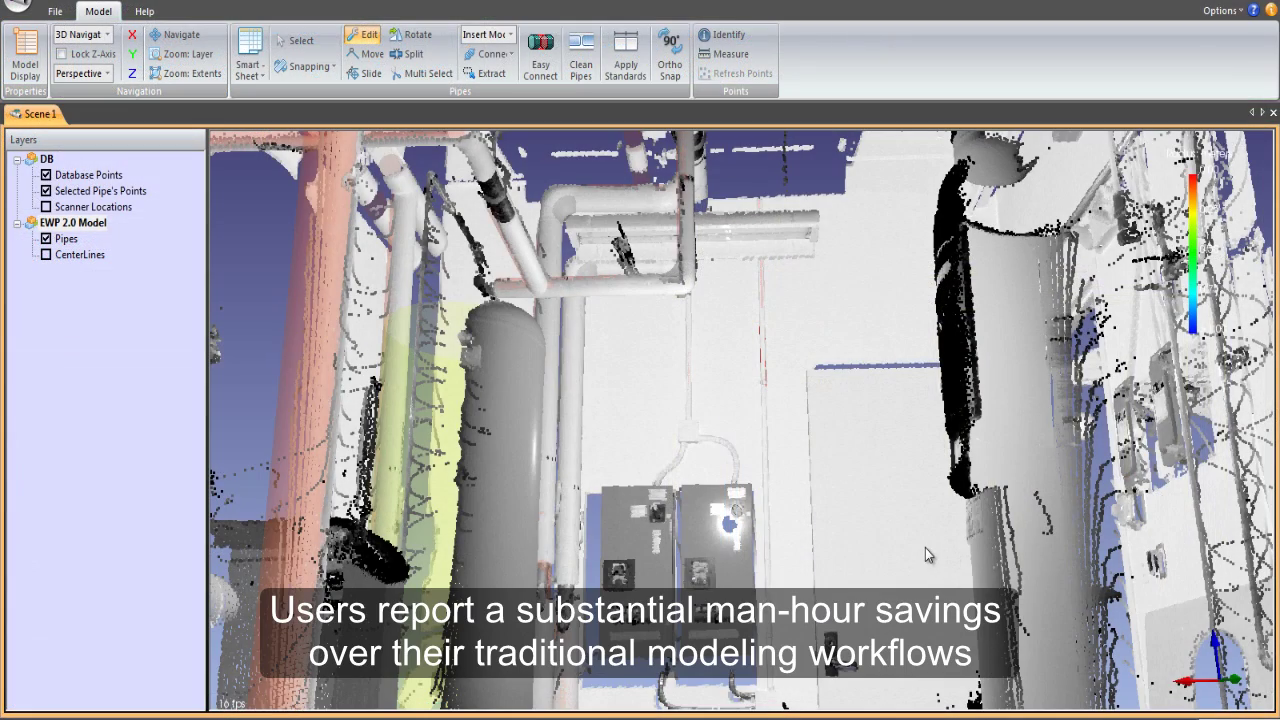
Drag the thin red pipe's end down along the scanned conduit beside the panels
drag(925, 548, 884, 439)
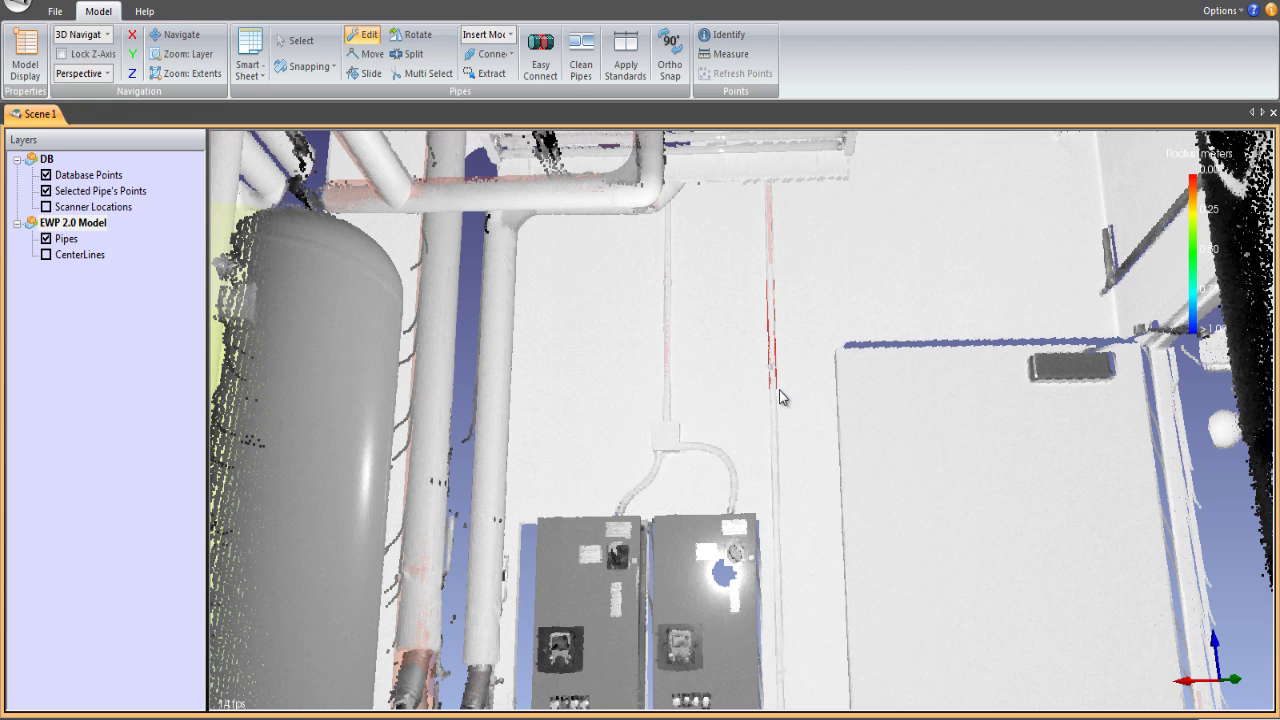
click(779, 390)
drag(779, 390, 762, 656)
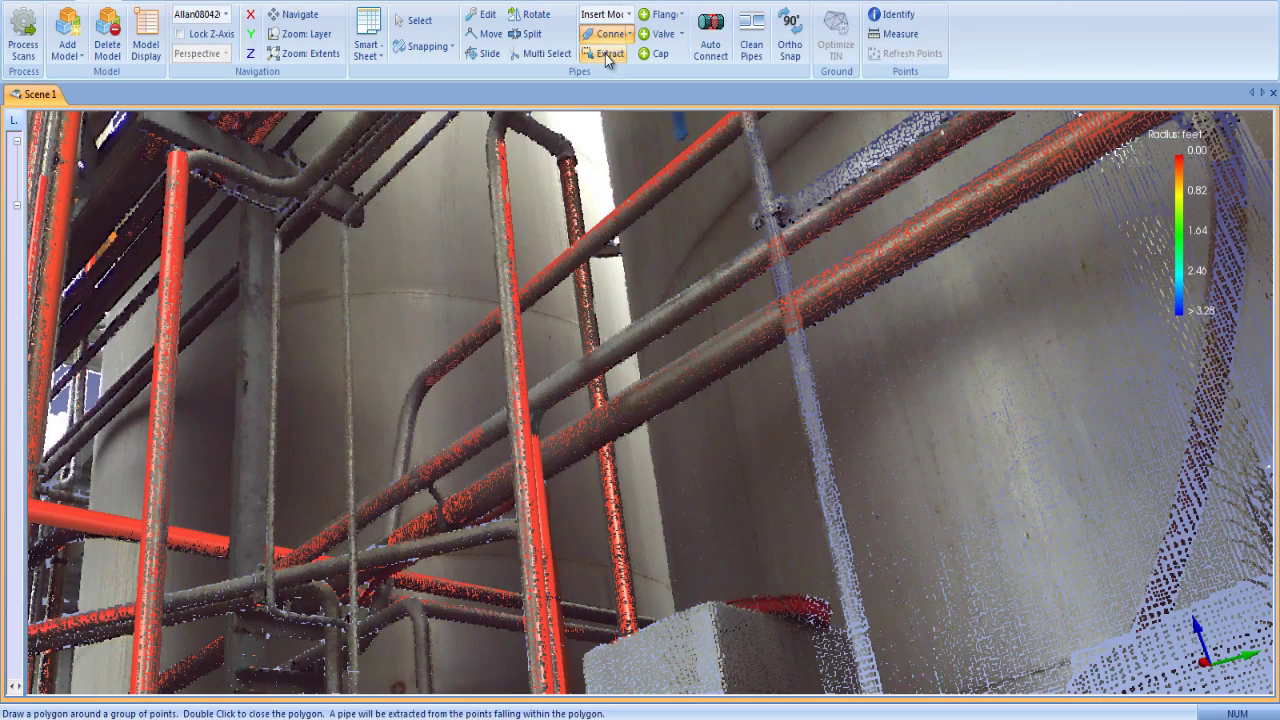
Outline the unmodelled vertical pipe's scan points to extract a new pipe
drag(346, 235, 348, 690)
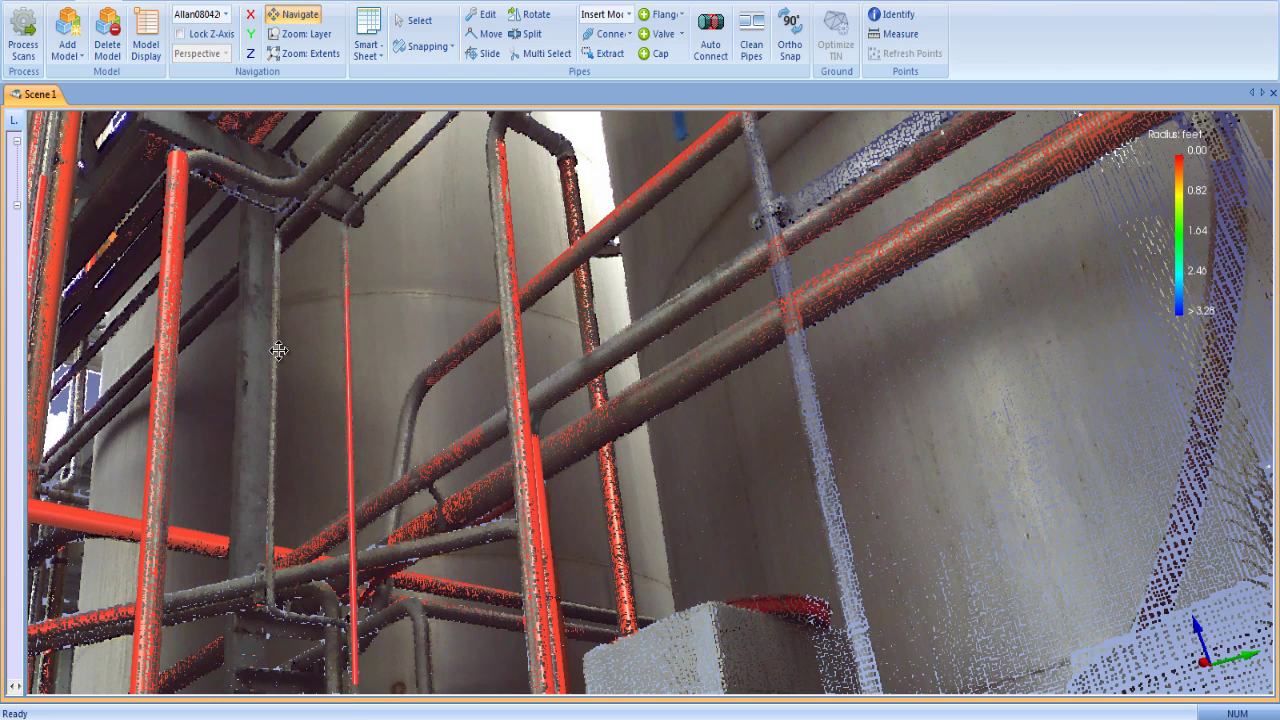
drag(277, 240, 264, 600)
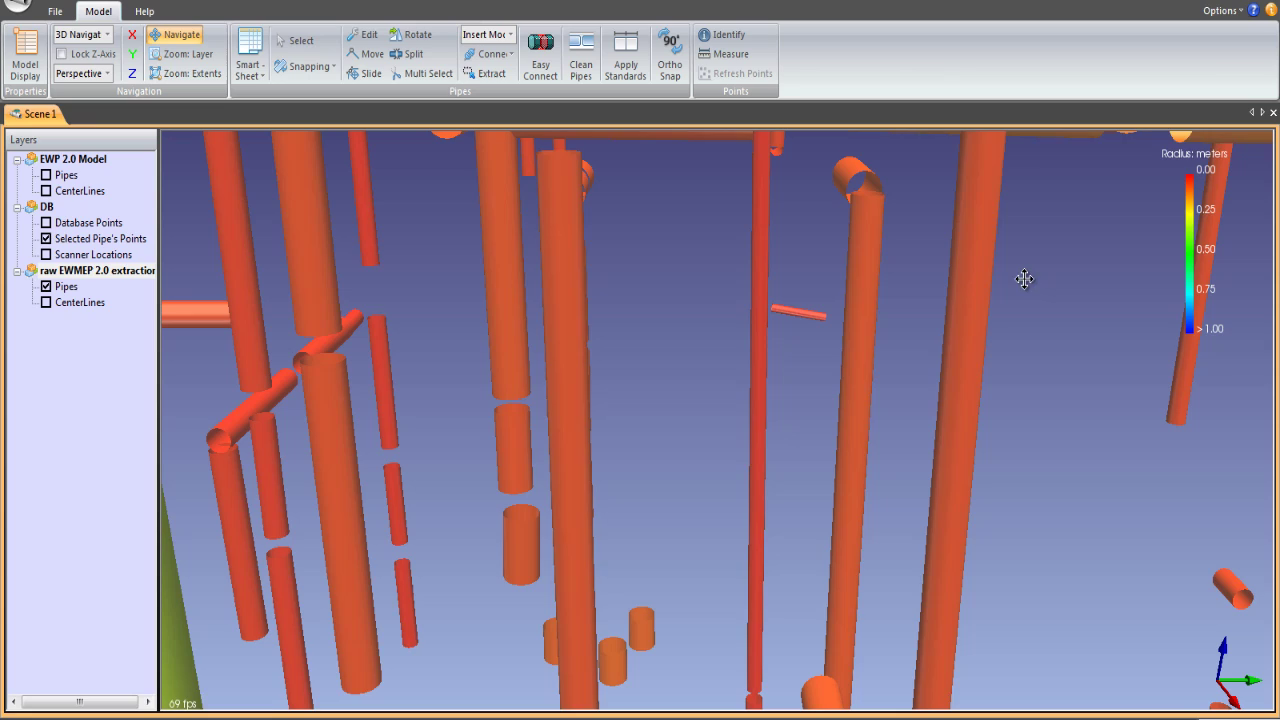
Orbit the view to inspect the overhead extracted pipe fragments
mouse_move(1030, 271)
mouse_down()
mouse_move(1057, 357)
mouse_move(1047, 498)
mouse_move(967, 497)
mouse_up()
mouse_move(910, 397)
mouse_down()
mouse_move(894, 491)
mouse_move(911, 434)
mouse_move(834, 417)
mouse_move(717, 429)
mouse_move(531, 410)
mouse_move(894, 466)
mouse_move(852, 493)
mouse_move(600, 429)
mouse_move(415, 428)
mouse_move(323, 457)
mouse_move(289, 440)
mouse_move(331, 369)
mouse_move(447, 362)
mouse_up()
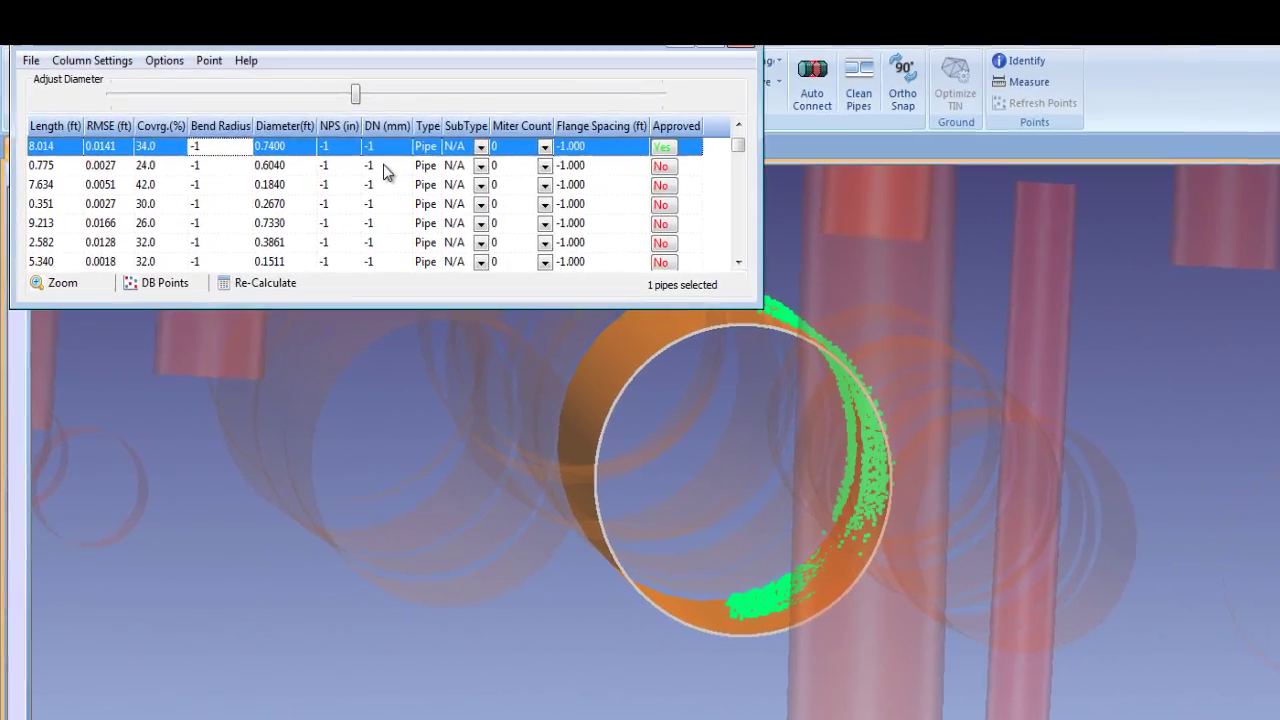
Approve the 0.775, 7.634, 0.351 and 9.213 ft pipes in the Smart Sheet
click(392, 170)
key(Down)
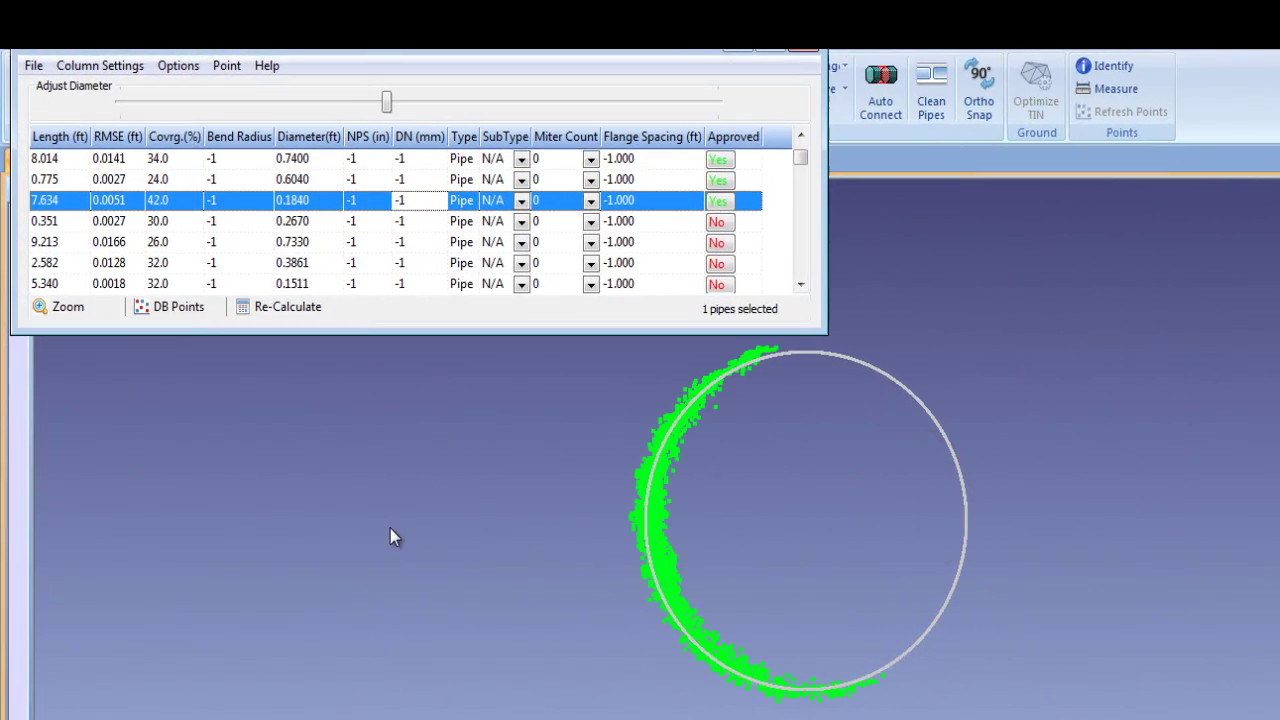
key(Down)
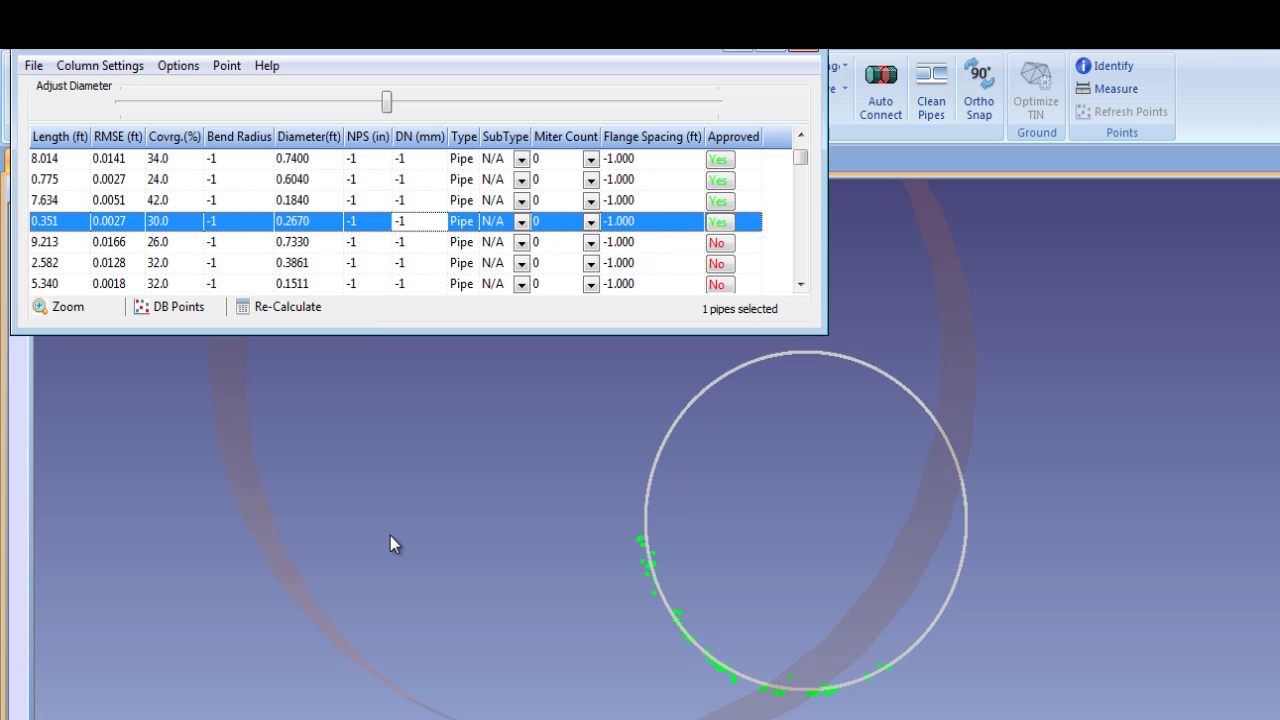
key(Down)
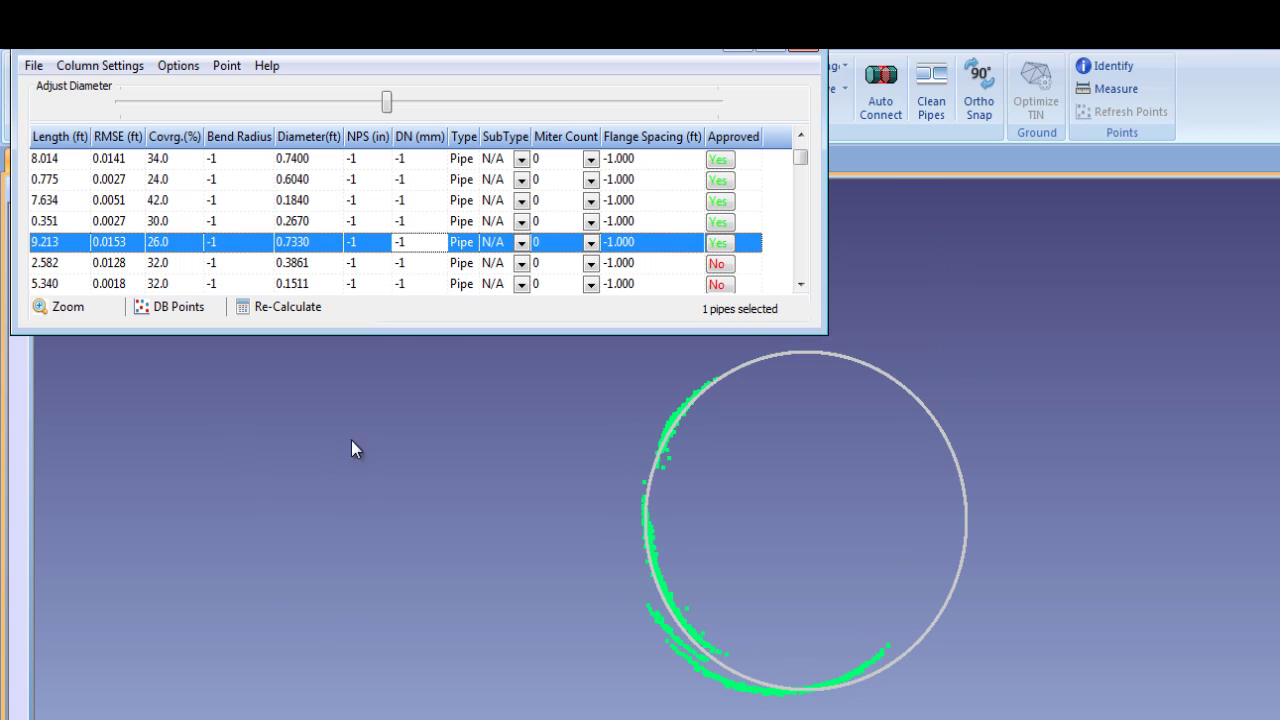
Widen the 9.213 ft pipe to 0.756 ft, toggle its approval, approve the 2.582 ft pipe
mouse_move(388, 104)
mouse_down()
mouse_move(449, 104)
mouse_move(407, 104)
mouse_up()
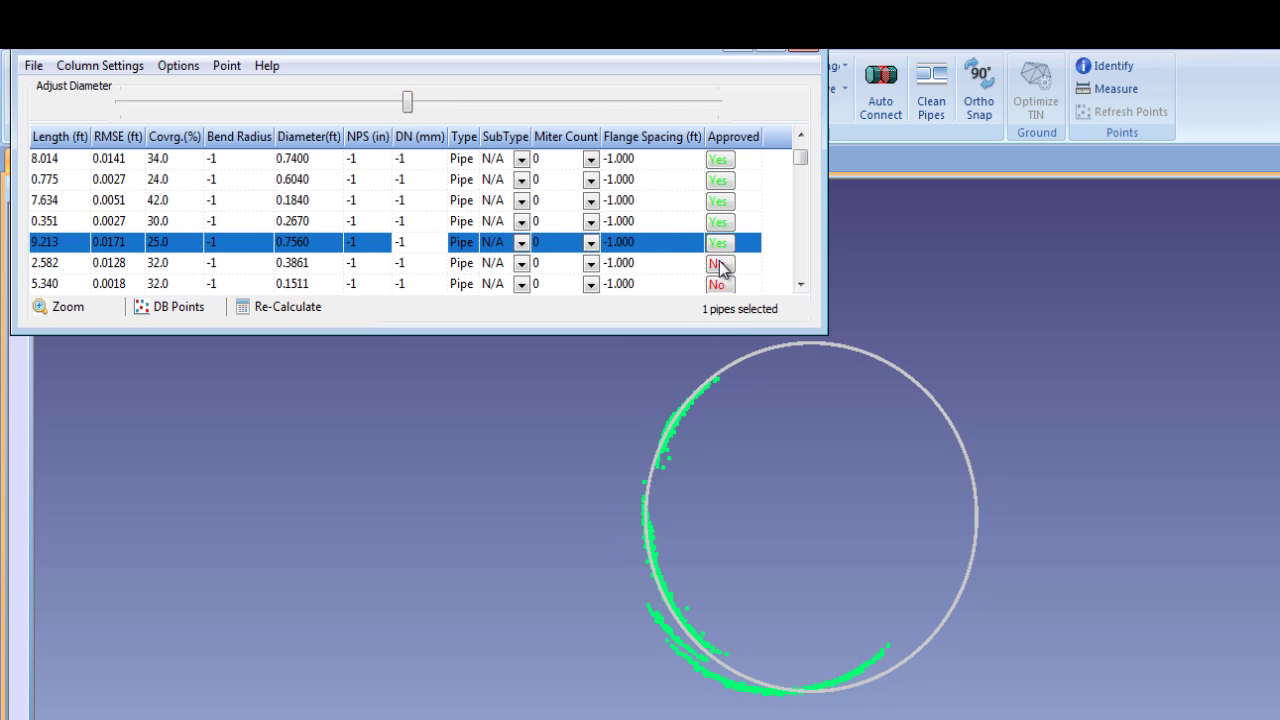
click(721, 245)
click(624, 263)
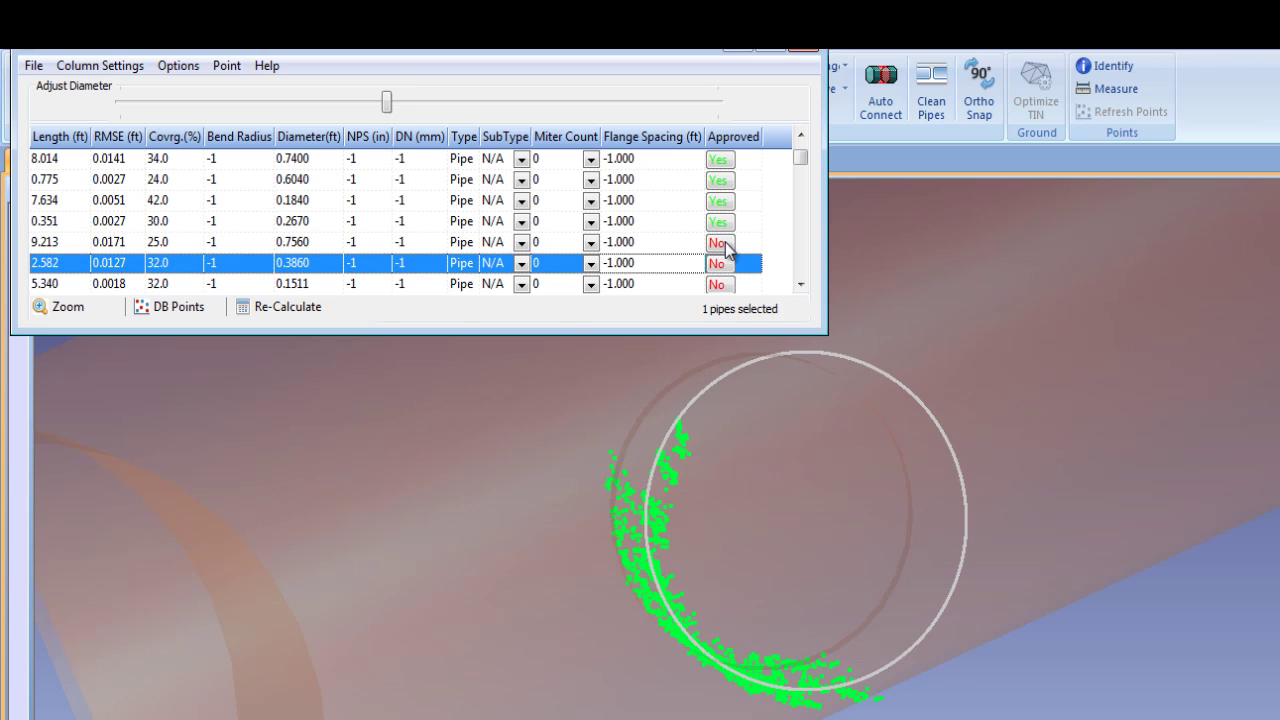
click(441, 203)
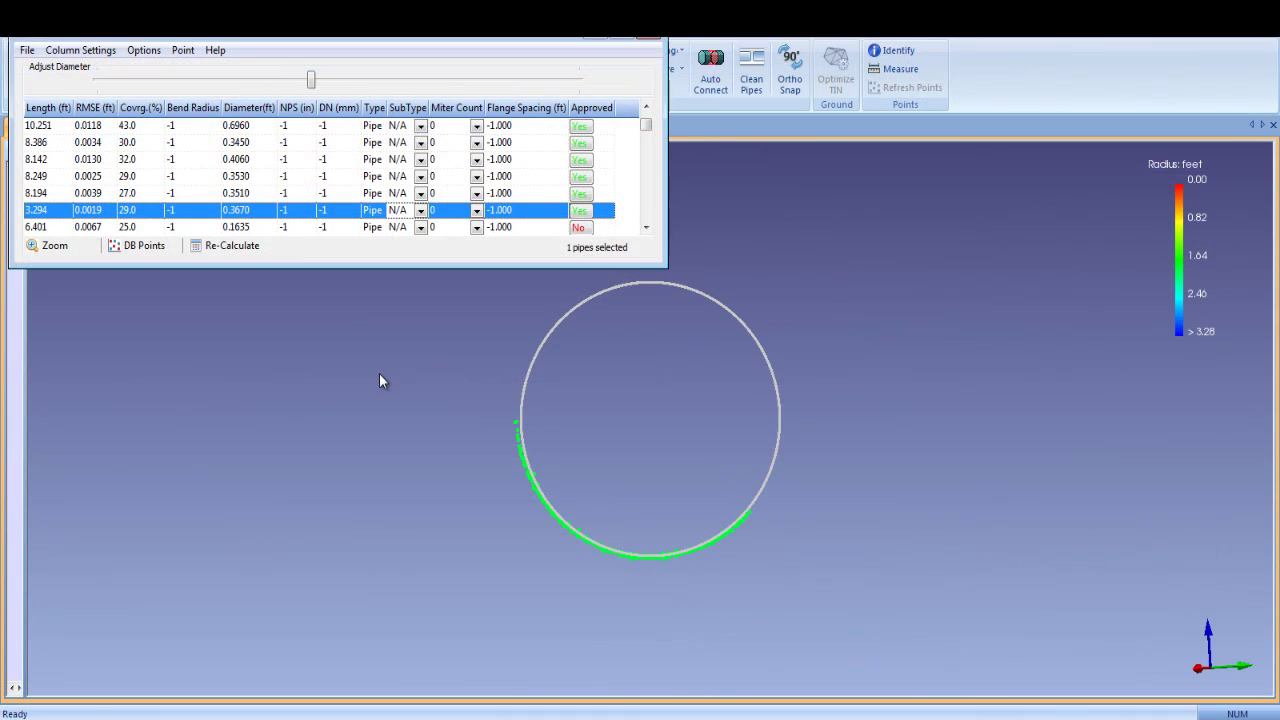
Approve the 6.401 ft pipe and the following pipes down to the 1.601 ft pipe
key(Down)
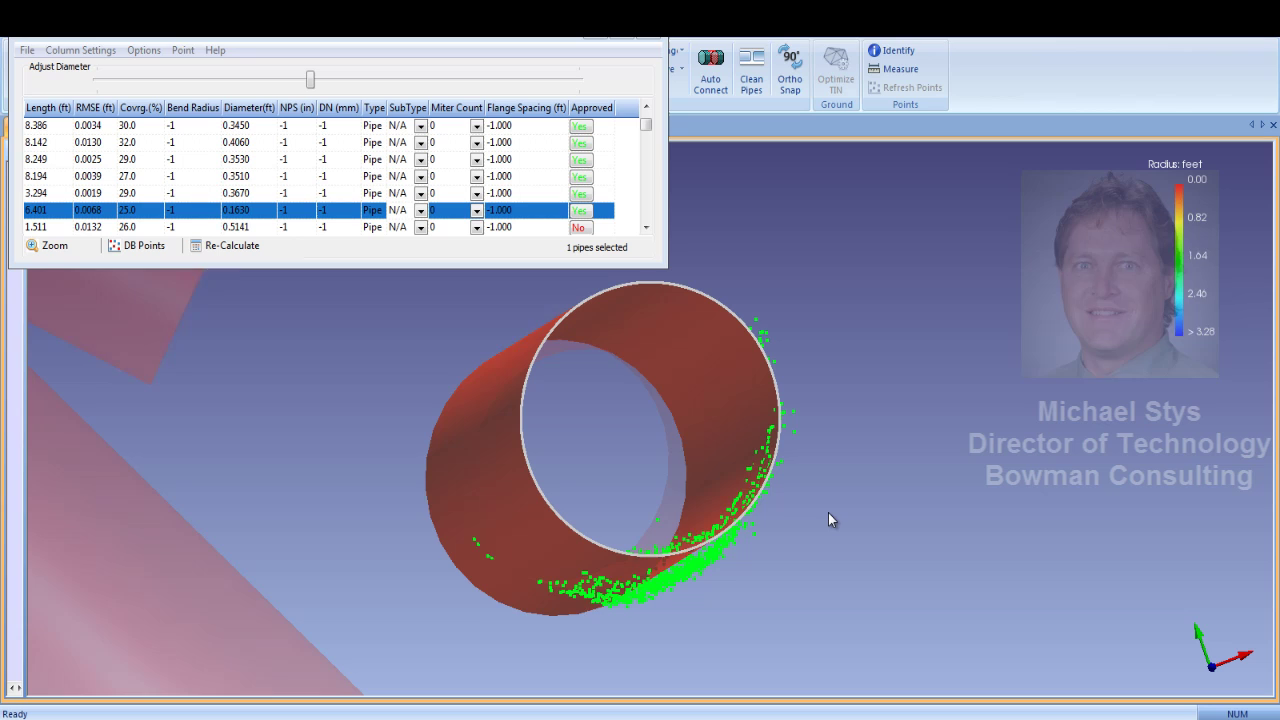
click(370, 228)
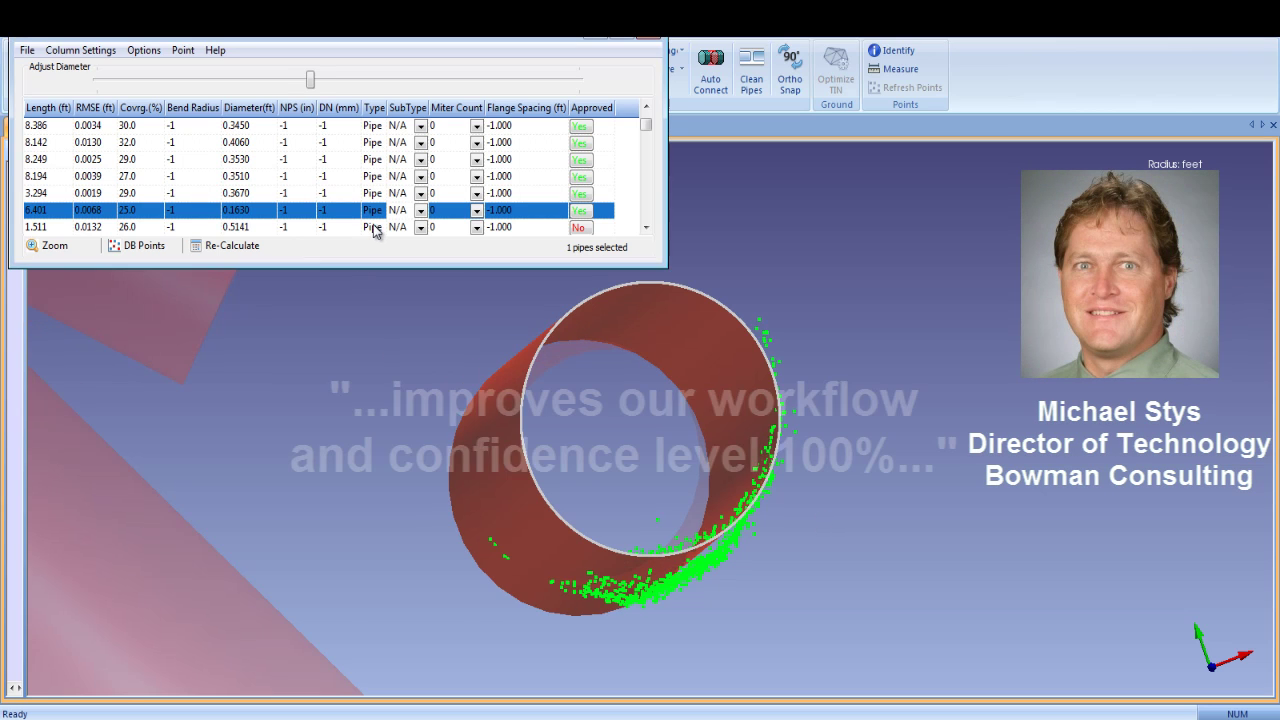
click(370, 237)
click(373, 230)
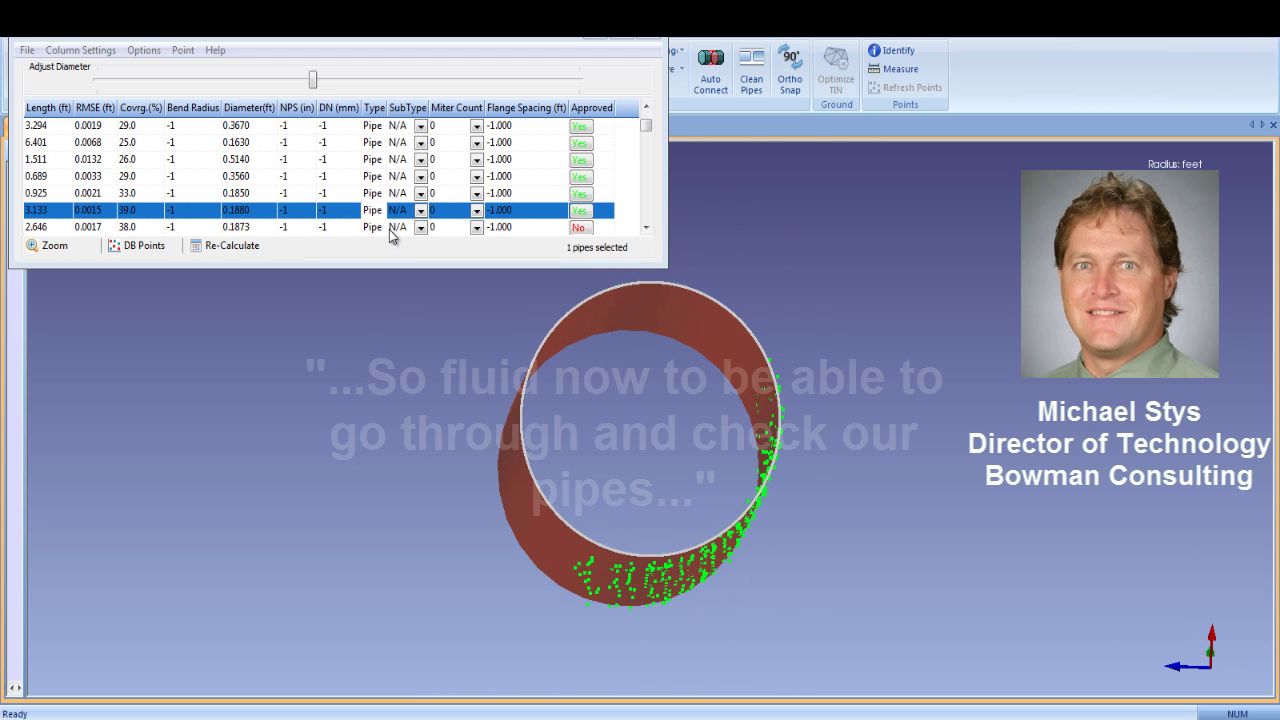
click(393, 230)
key(Down)
key(Down)
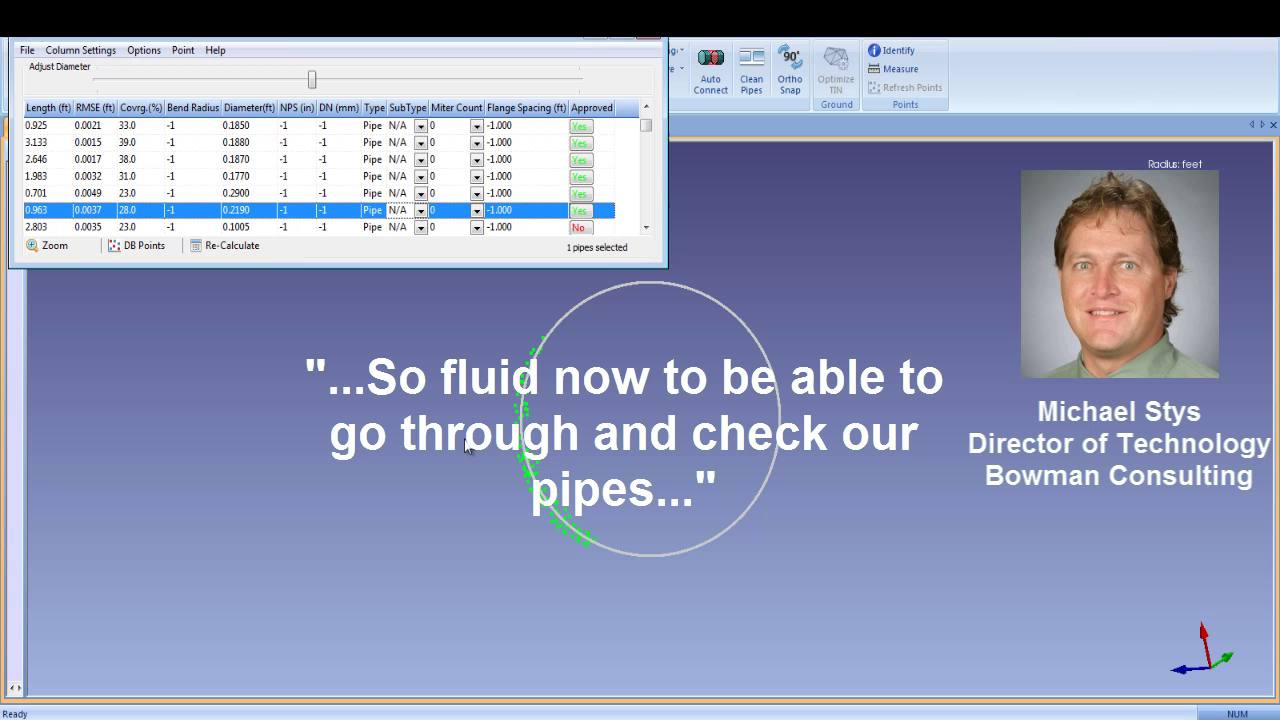
key(Down)
key(Down)
key(Down)
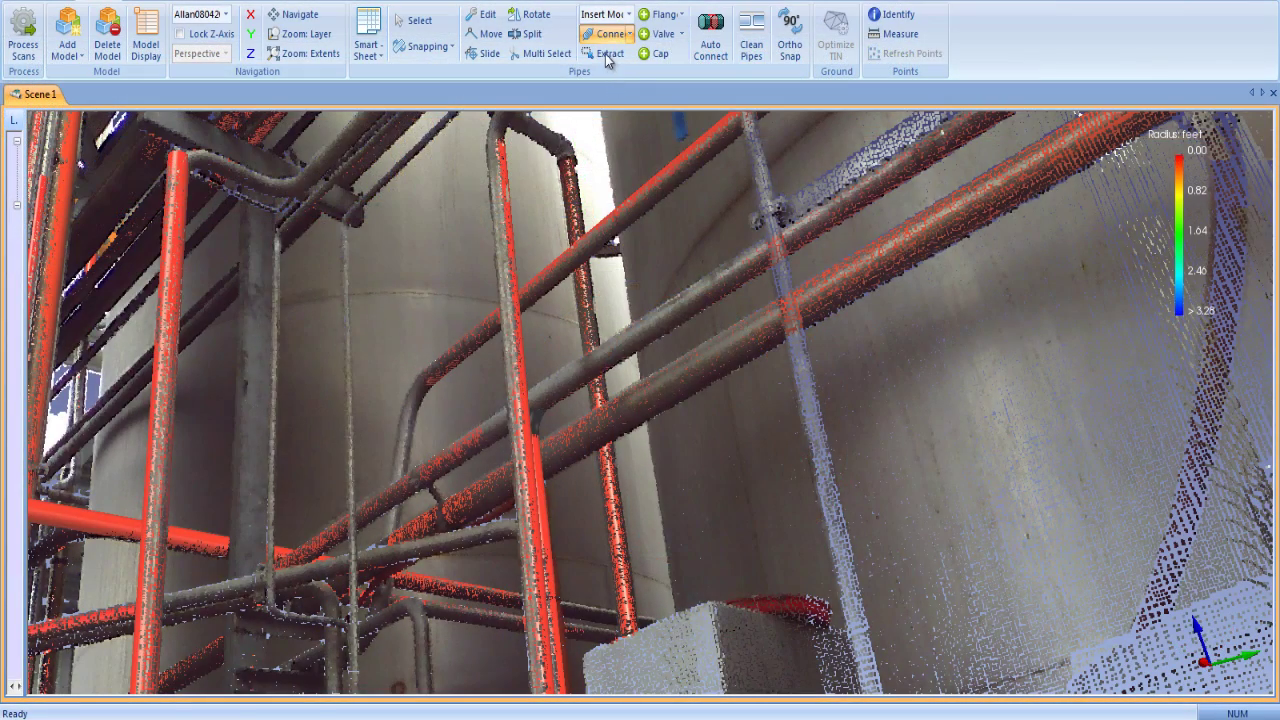
Outline the thin vertical pipe left of centre with Extract and fit a pipe to it
click(605, 53)
mouse_move(351, 232)
mouse_down()
mouse_move(366, 690)
mouse_move(348, 692)
mouse_up()
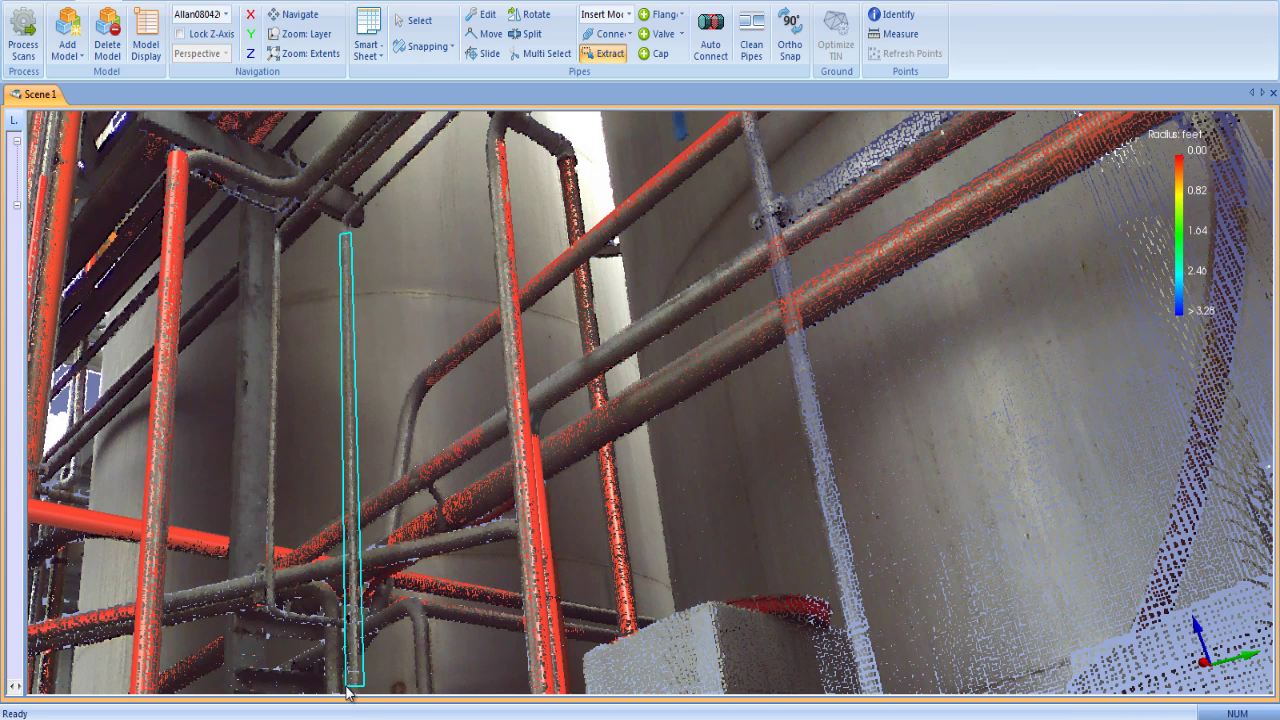
click(348, 692)
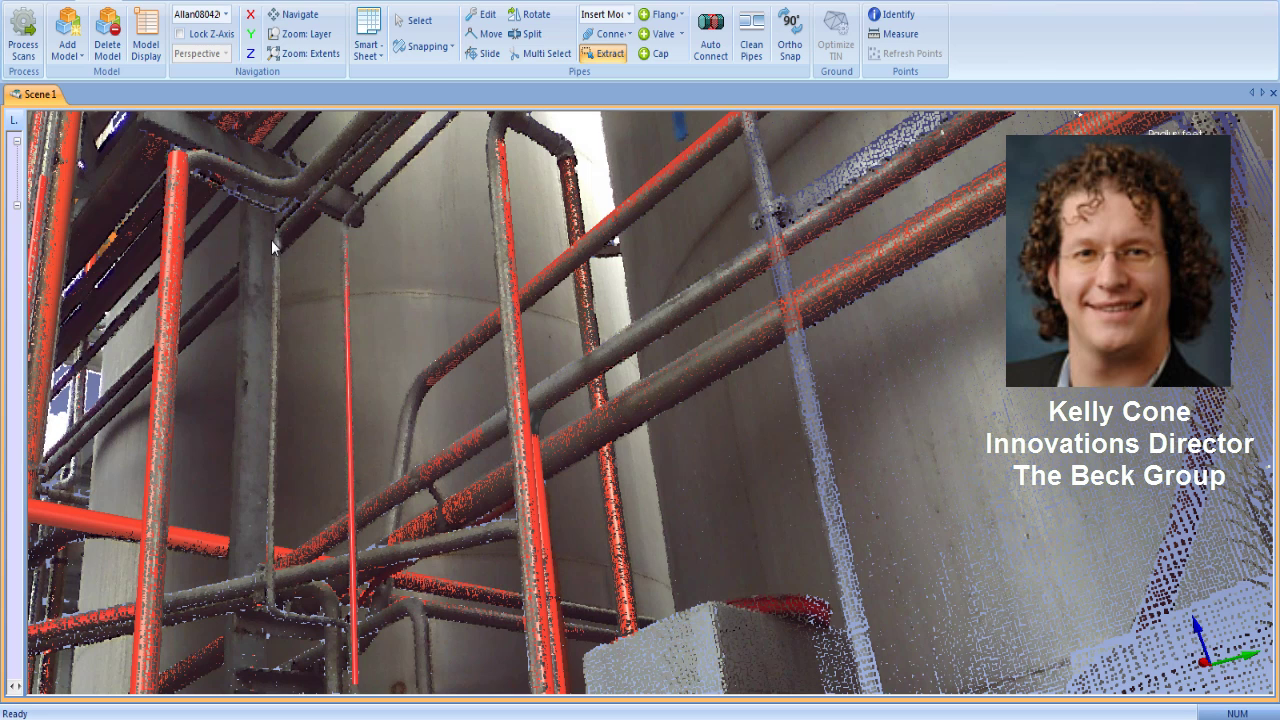
Fit a pipe along the vertical pipe by the column, discarding the extra horizontal outline
drag(284, 240, 263, 600)
mouse_move(345, 203)
mouse_down()
mouse_move(463, 119)
mouse_move(440, 116)
mouse_up()
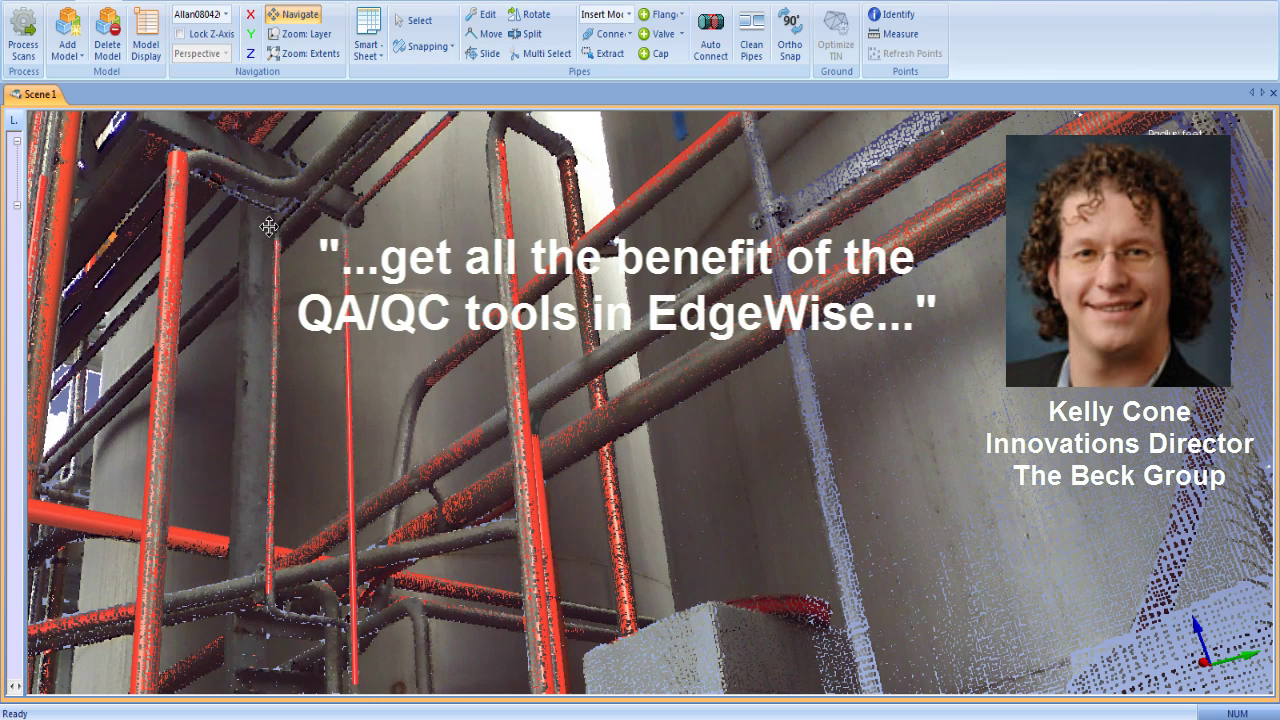
key(space)
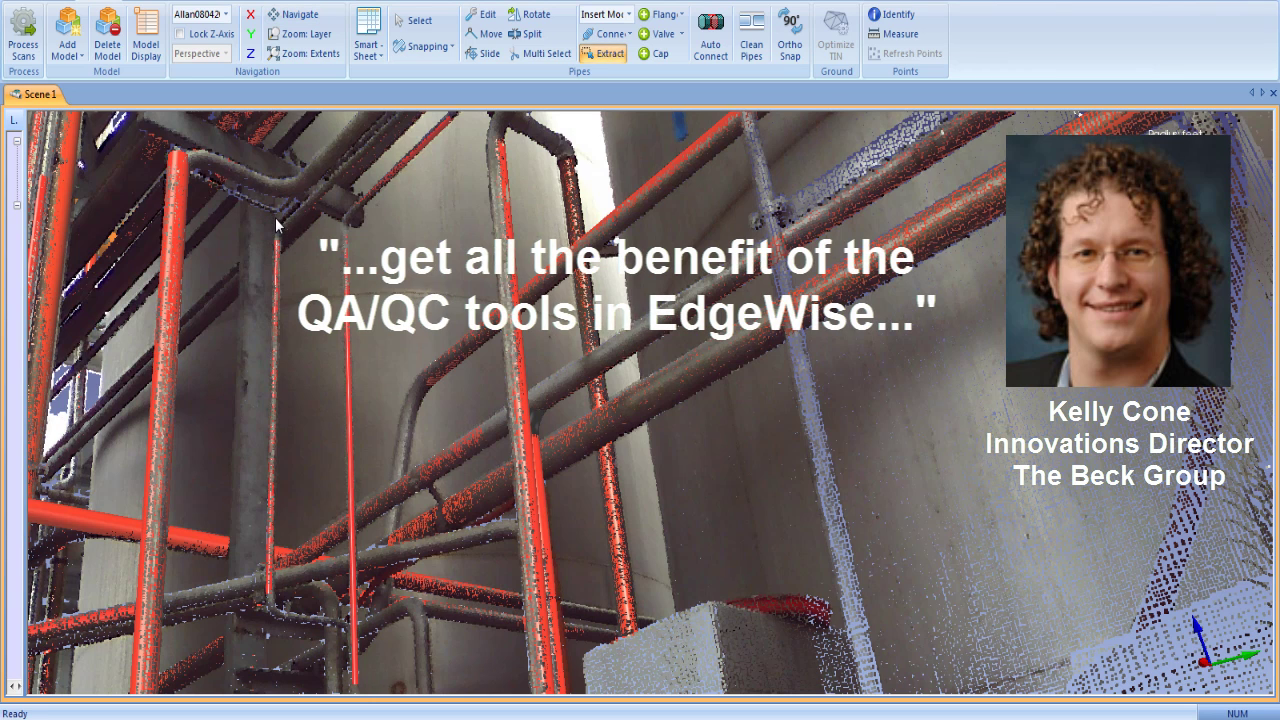
drag(291, 234, 394, 119)
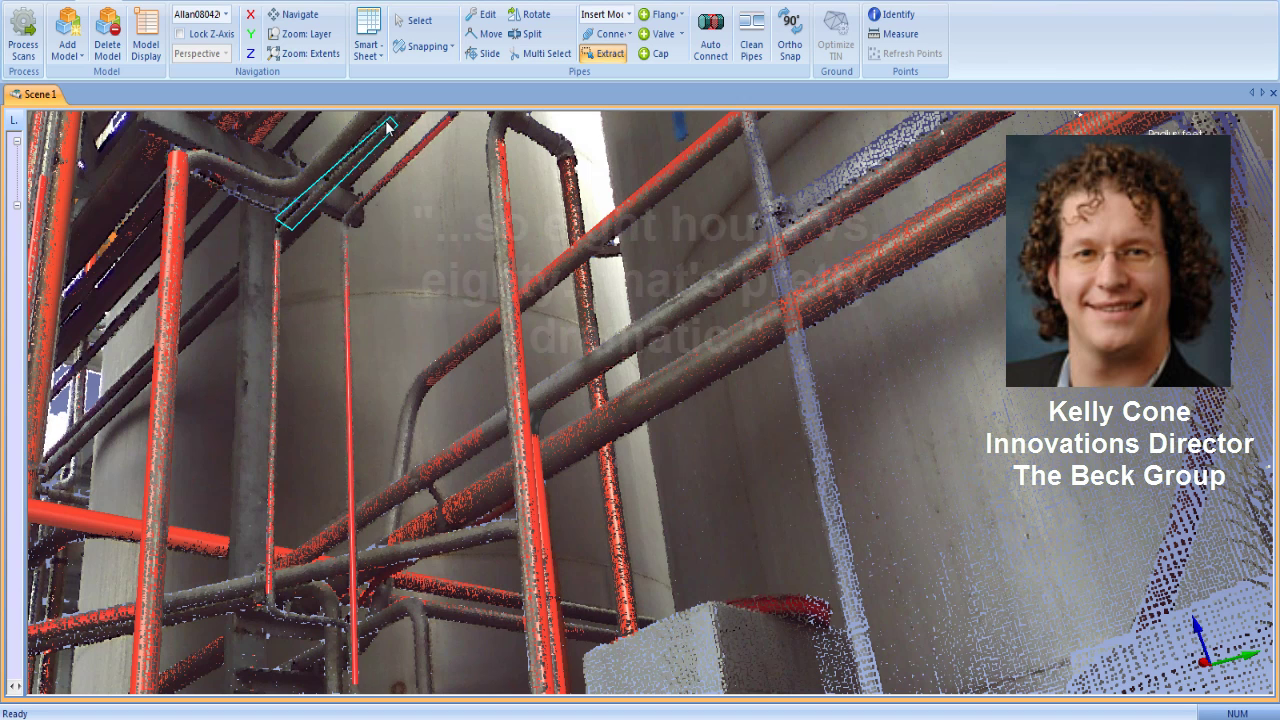
key(Escape)
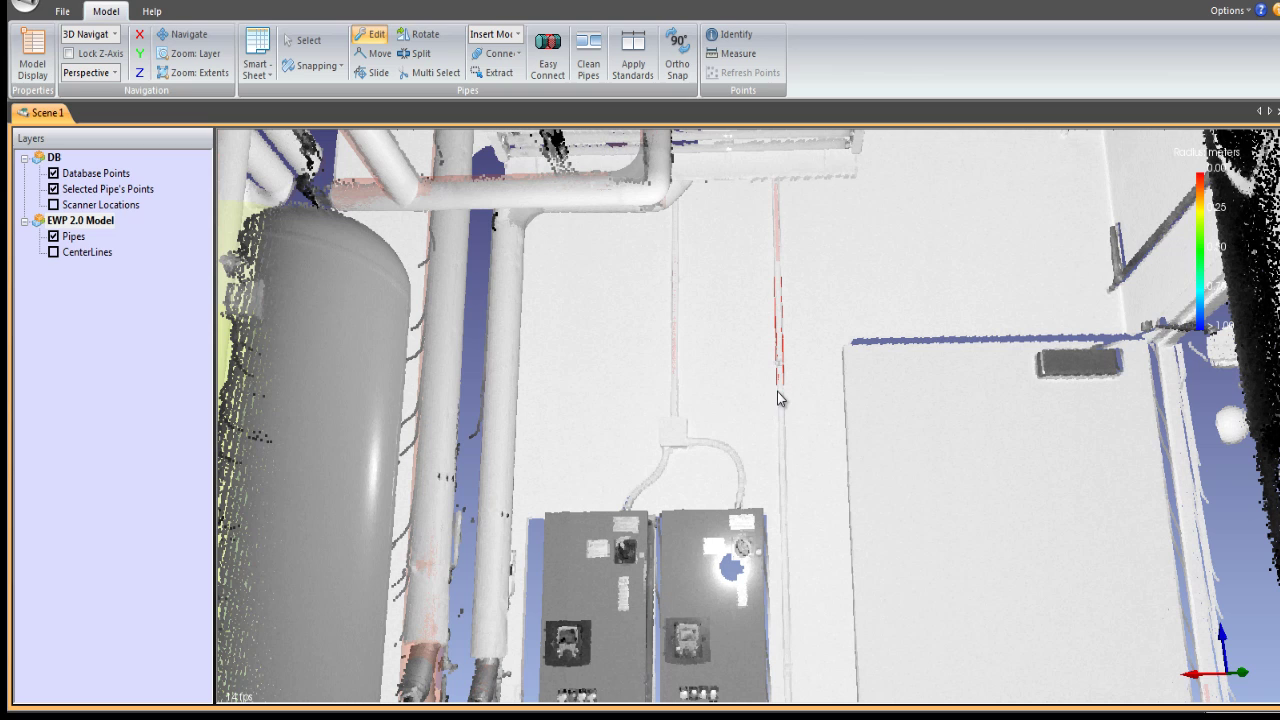
Lengthen the thin conduit down, shift its neighbour right onto the scan, set bend radius 9.673
click(784, 385)
drag(781, 388, 788, 700)
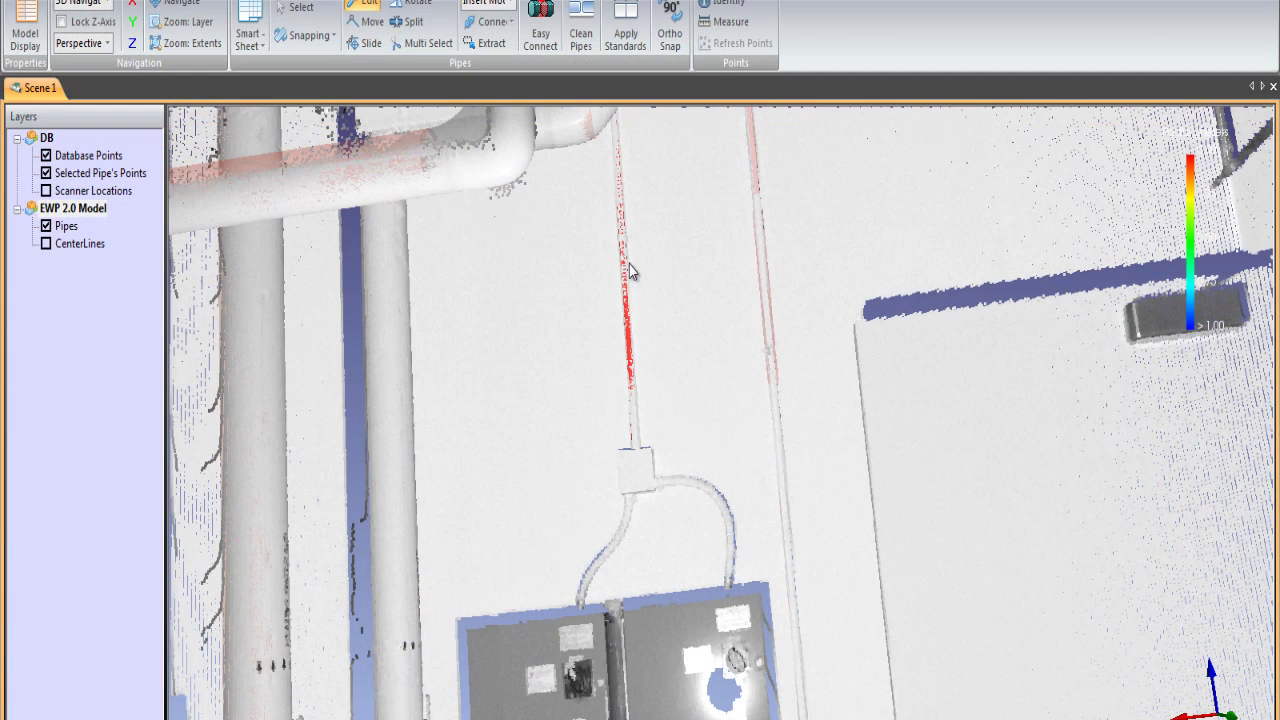
click(622, 285)
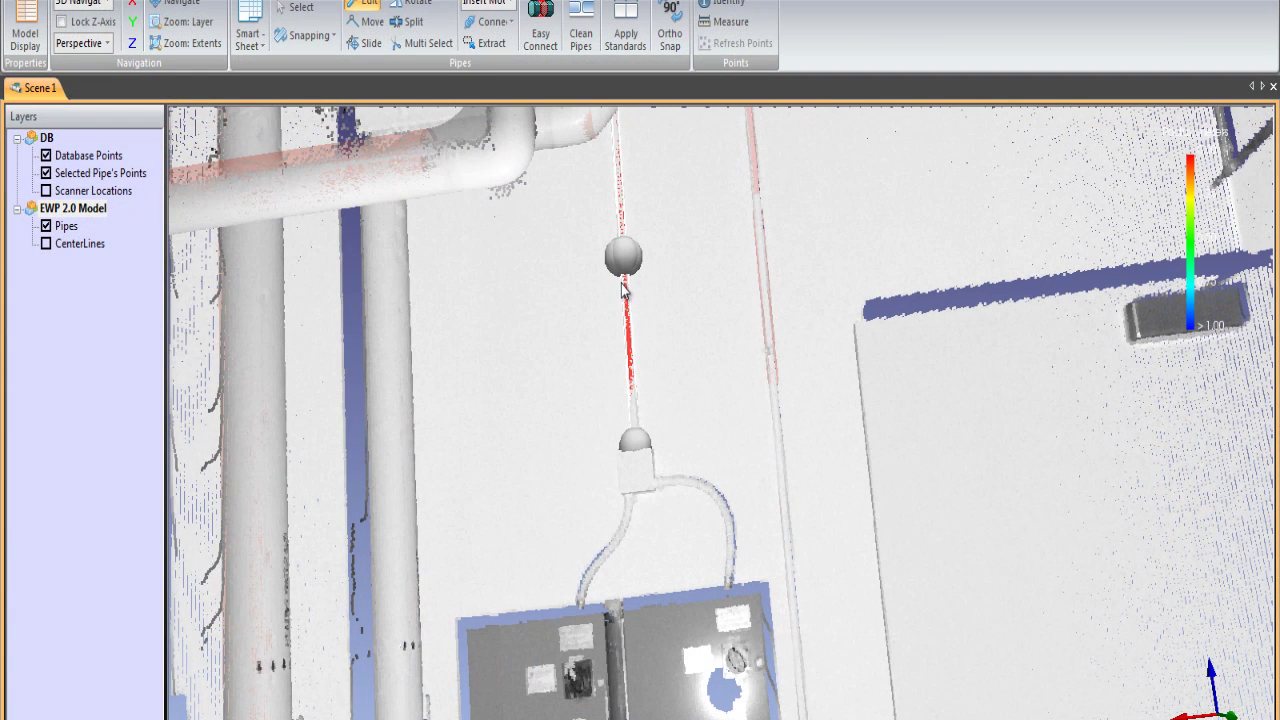
drag(625, 280, 684, 297)
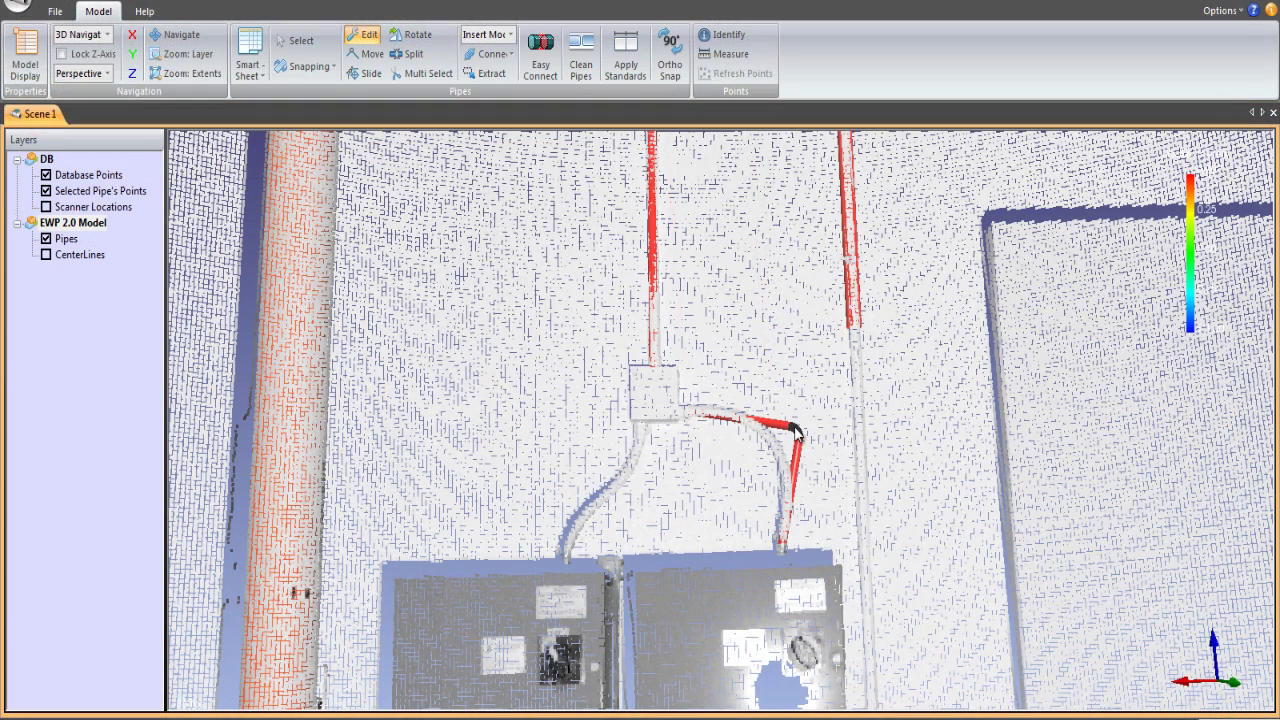
drag(67, 60, 320, 92)
click(853, 312)
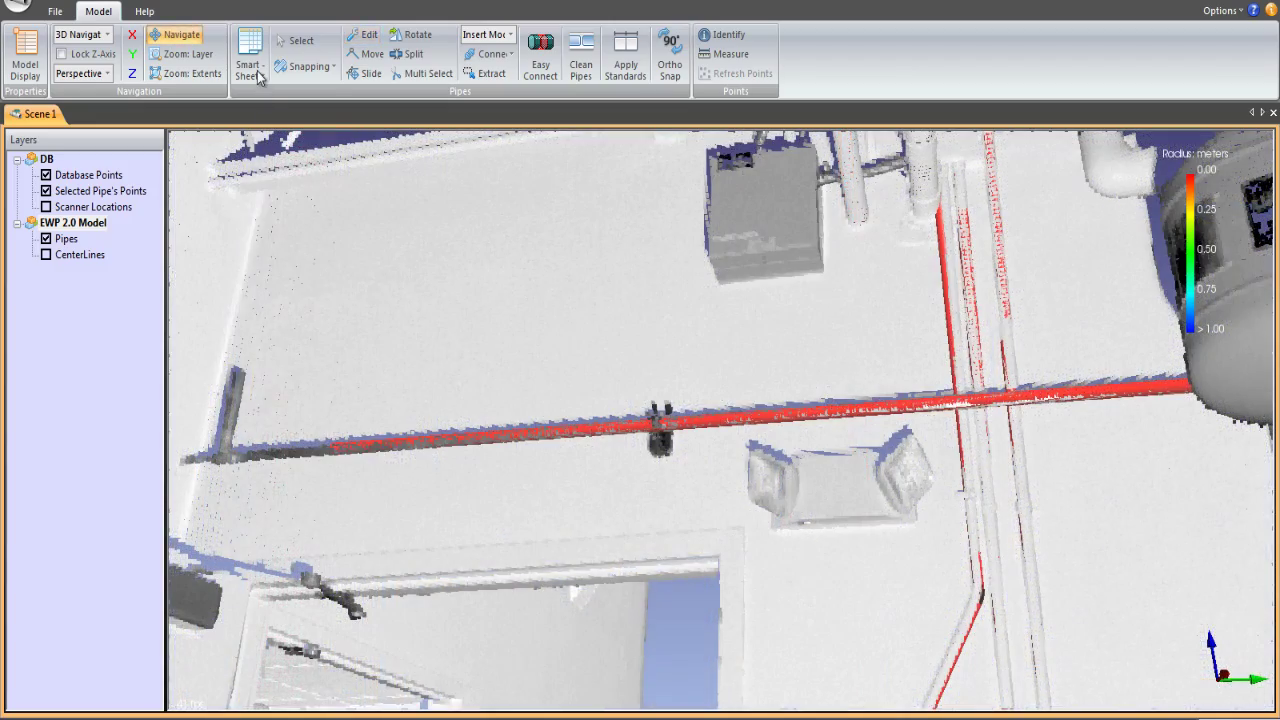
Show the Chain Info sheet and select four pipe runs to view their 2½-inch diameters
click(250, 65)
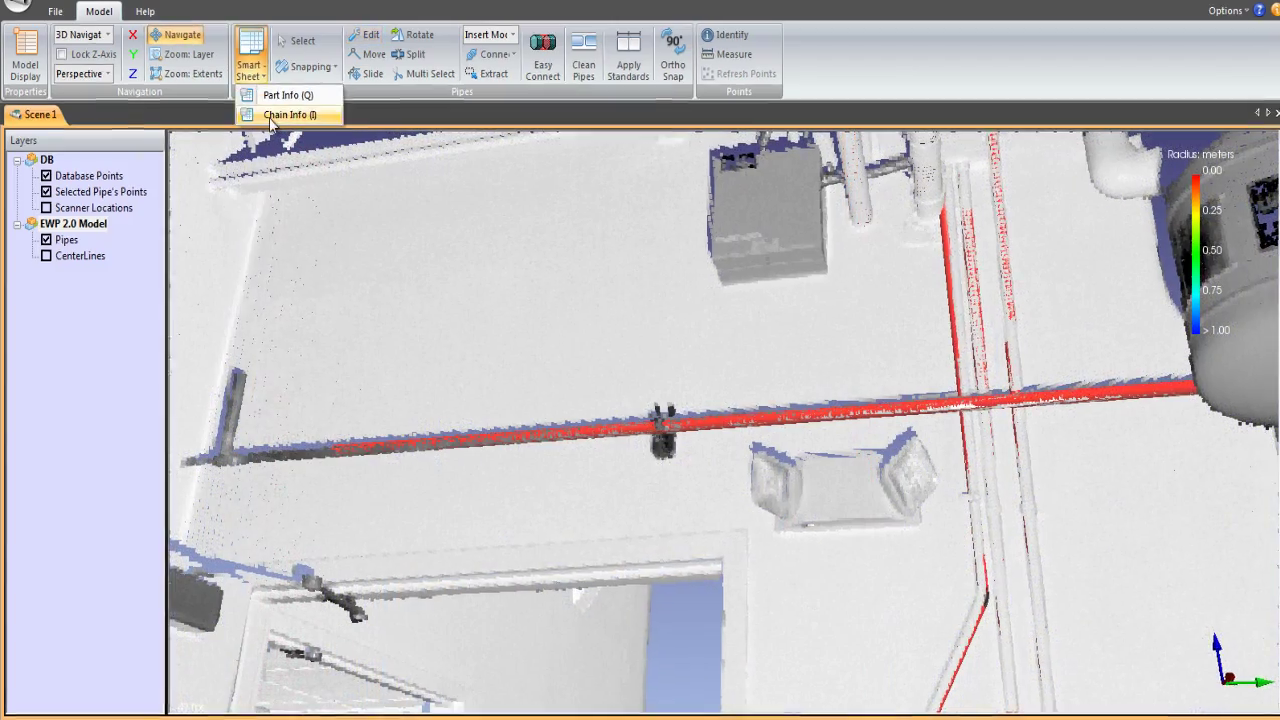
click(275, 114)
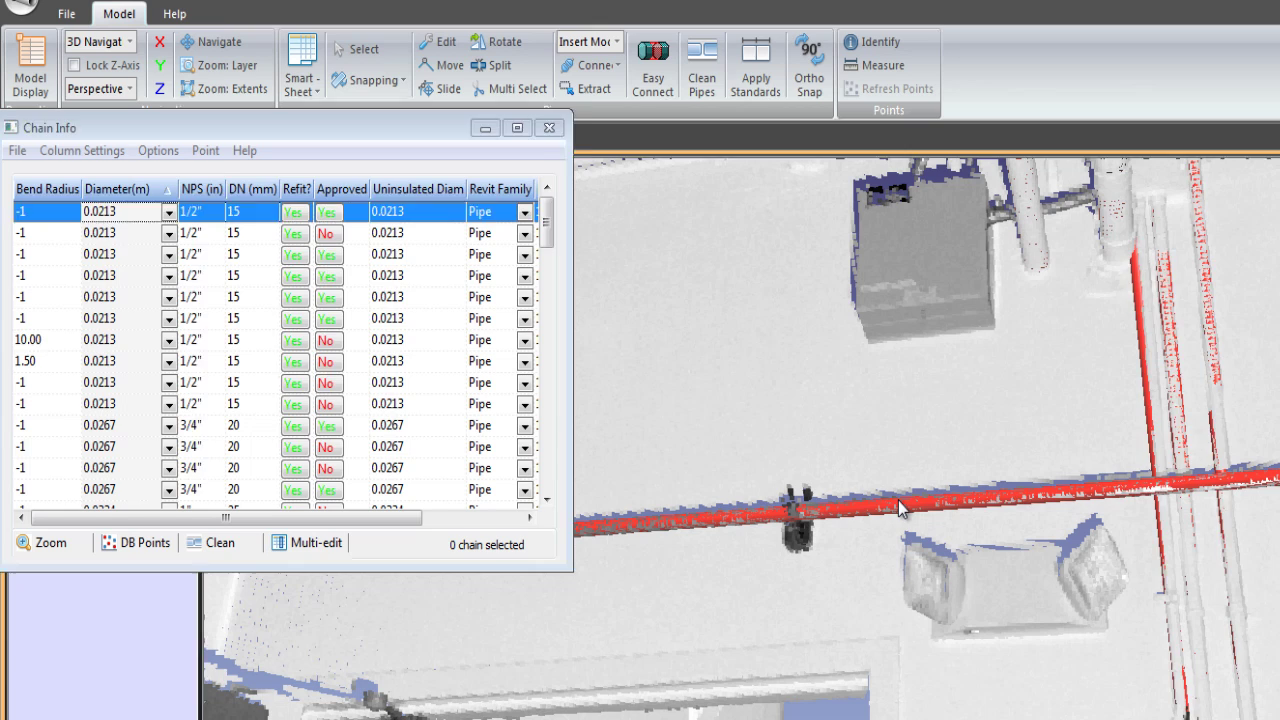
click(898, 508)
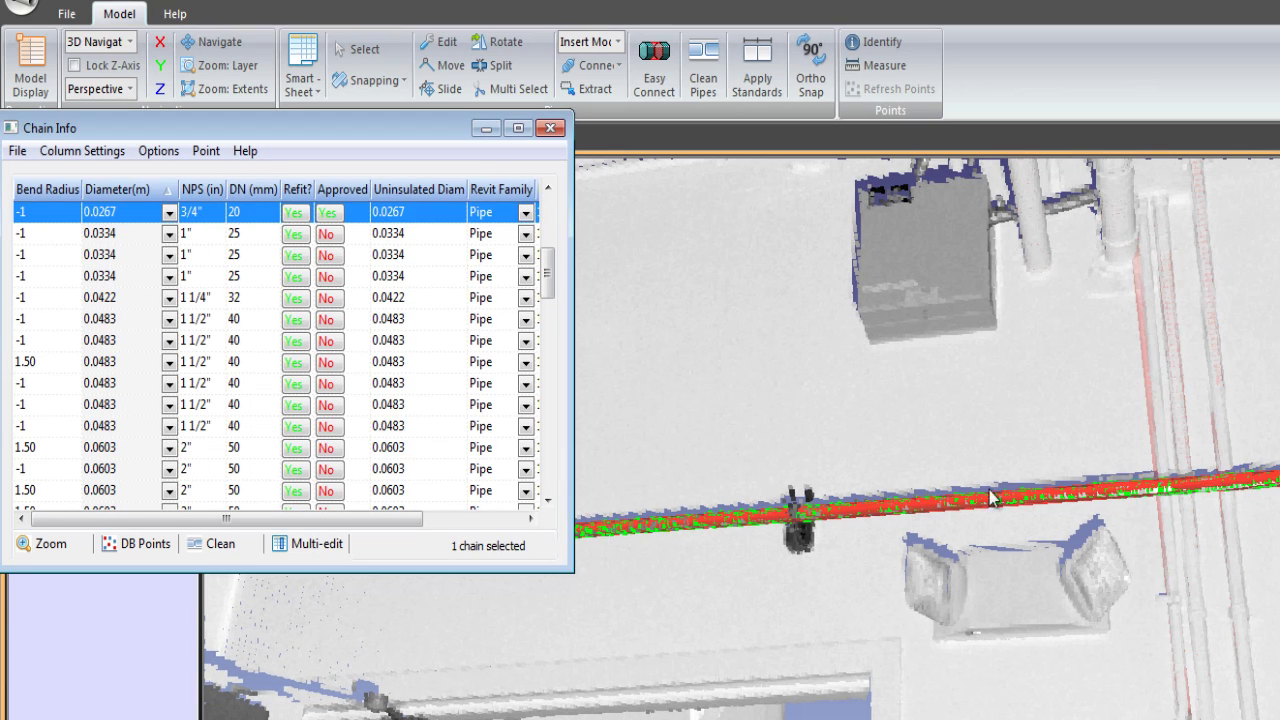
click(1155, 405)
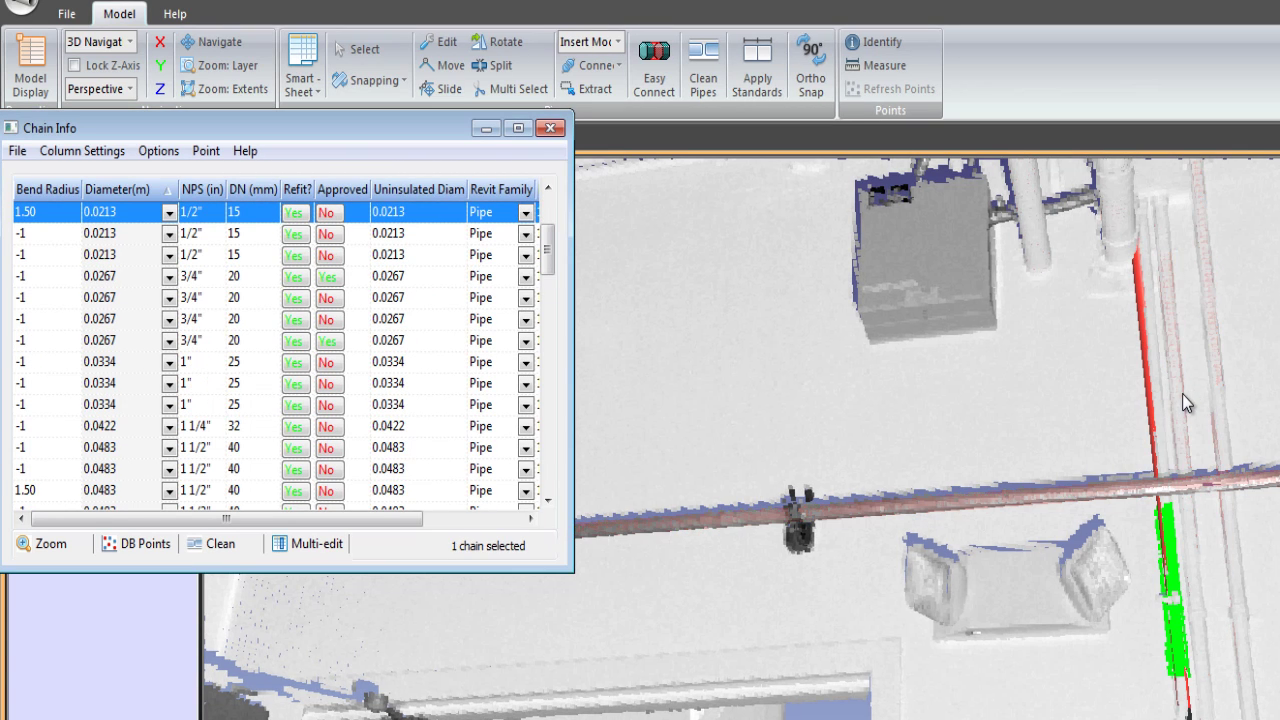
click(1180, 400)
click(1217, 384)
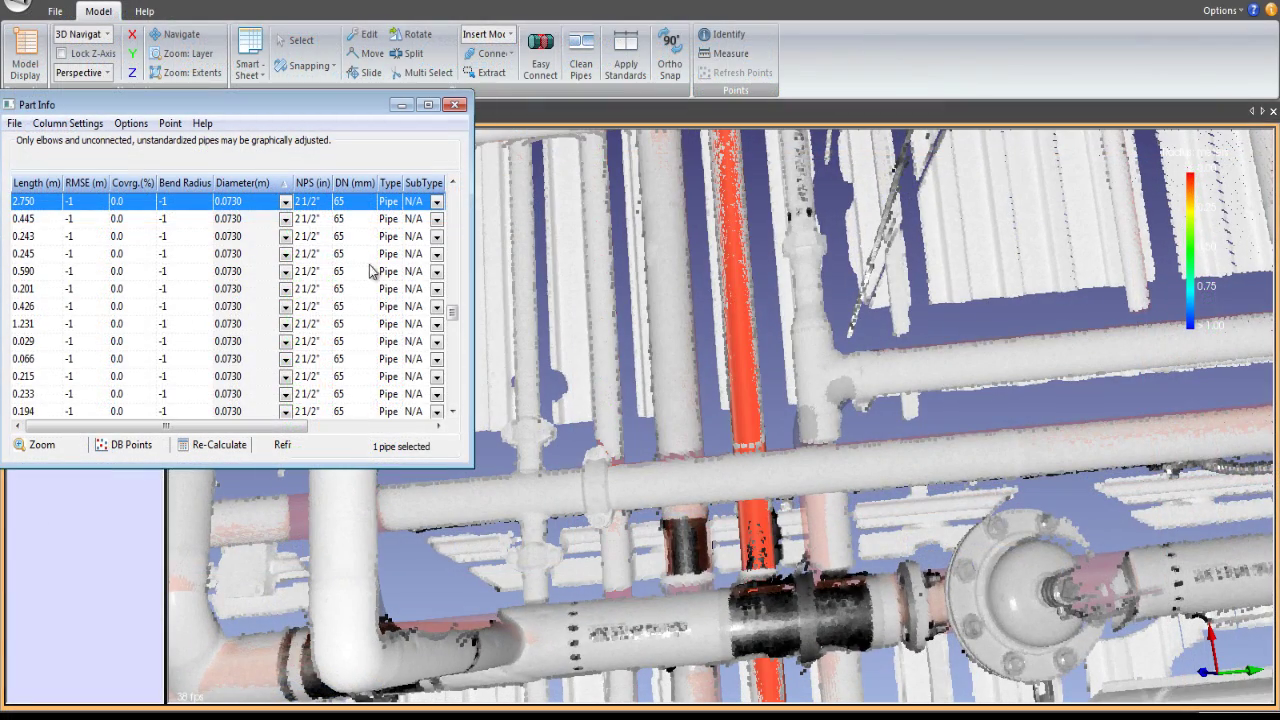
Set the first pipe run's diameter to 0.0889 from the standard diameters list
click(285, 202)
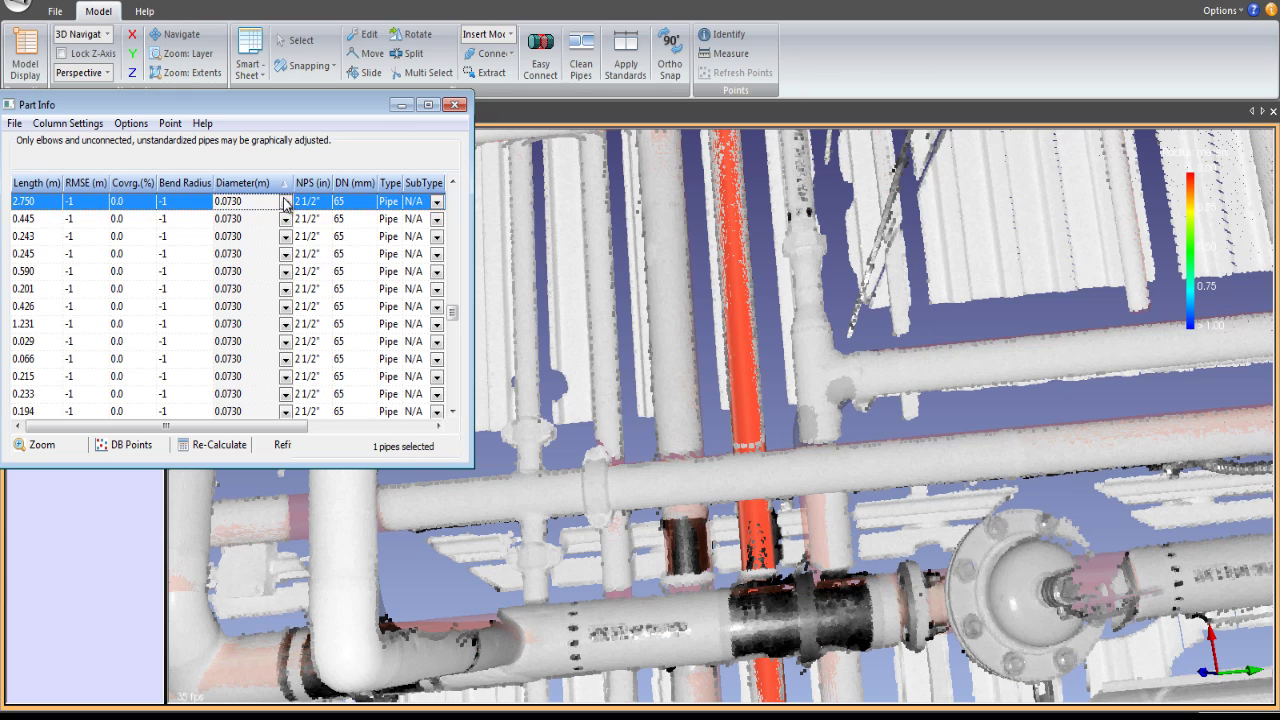
click(285, 202)
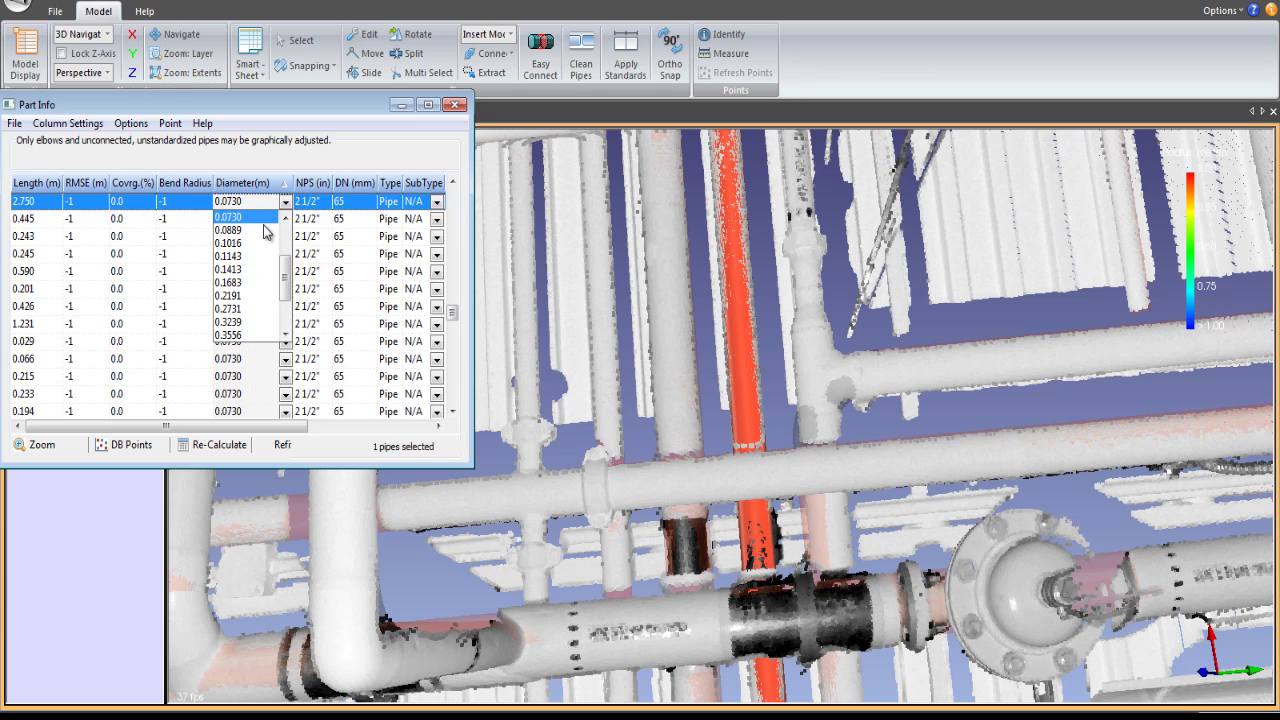
click(266, 230)
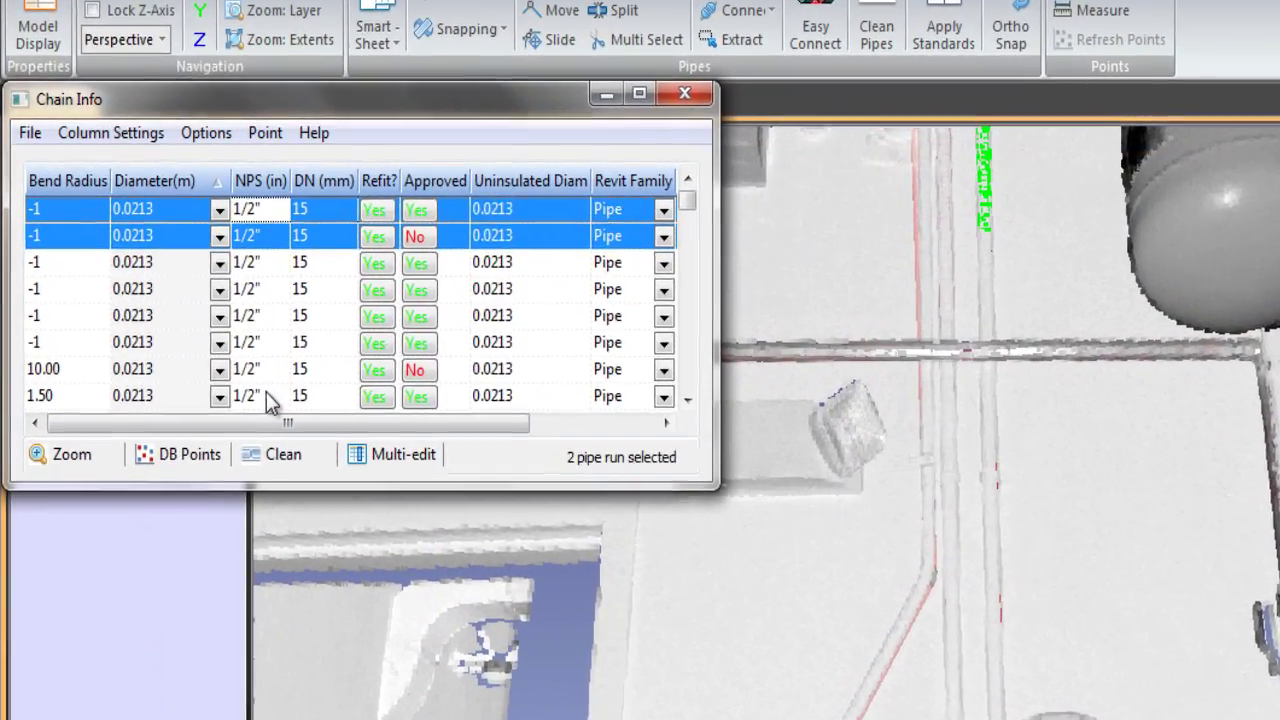
Multi-edit rows 2–8 so their Revit Family column becomes Conduit
shift+click(213, 343)
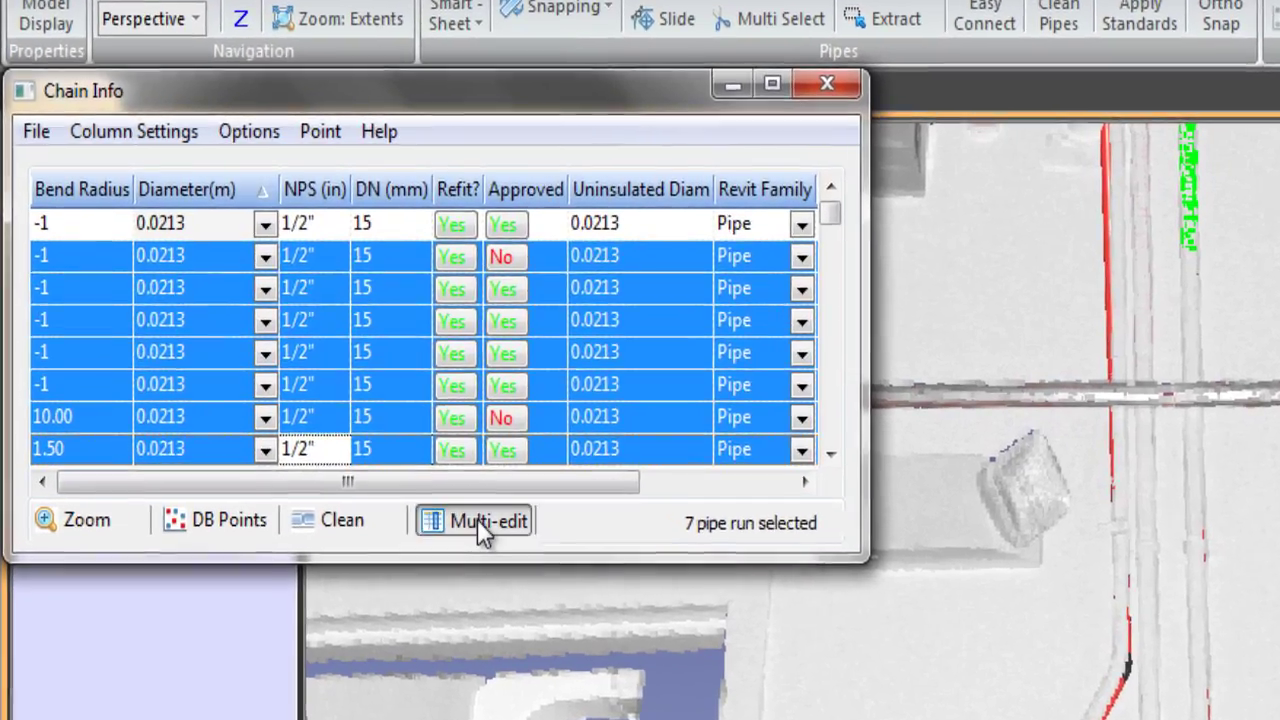
click(415, 477)
click(612, 310)
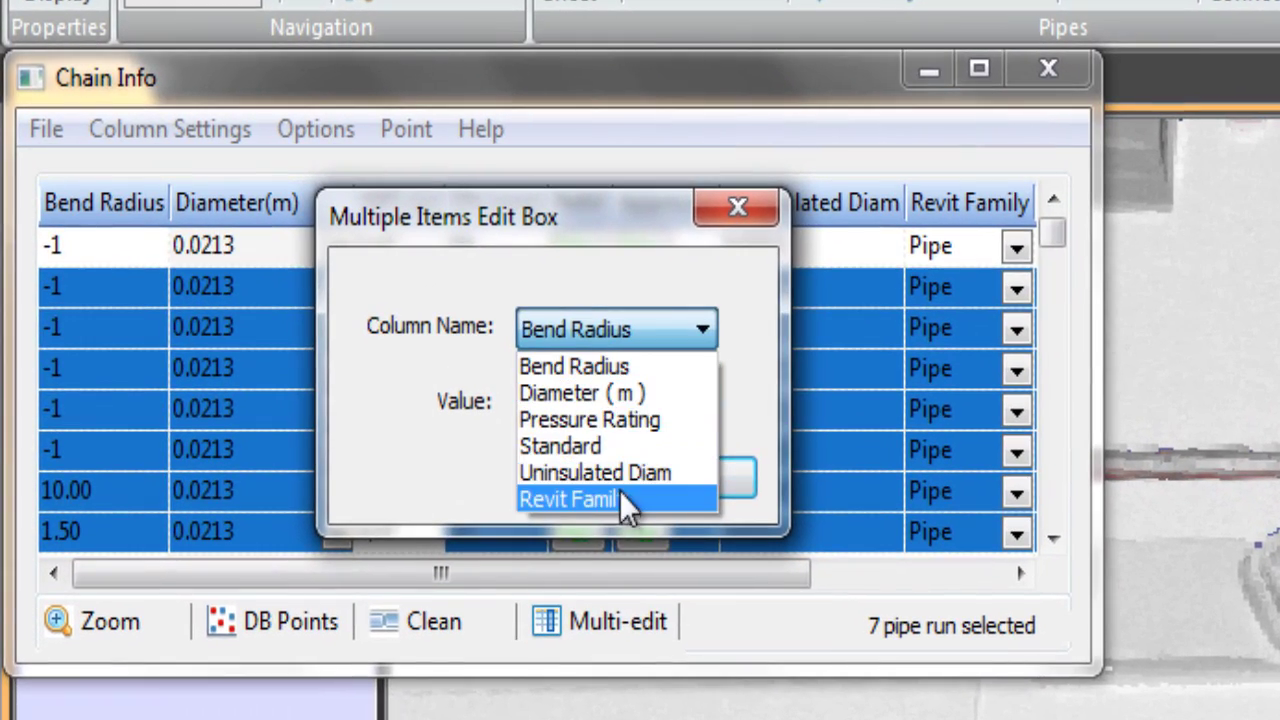
click(621, 496)
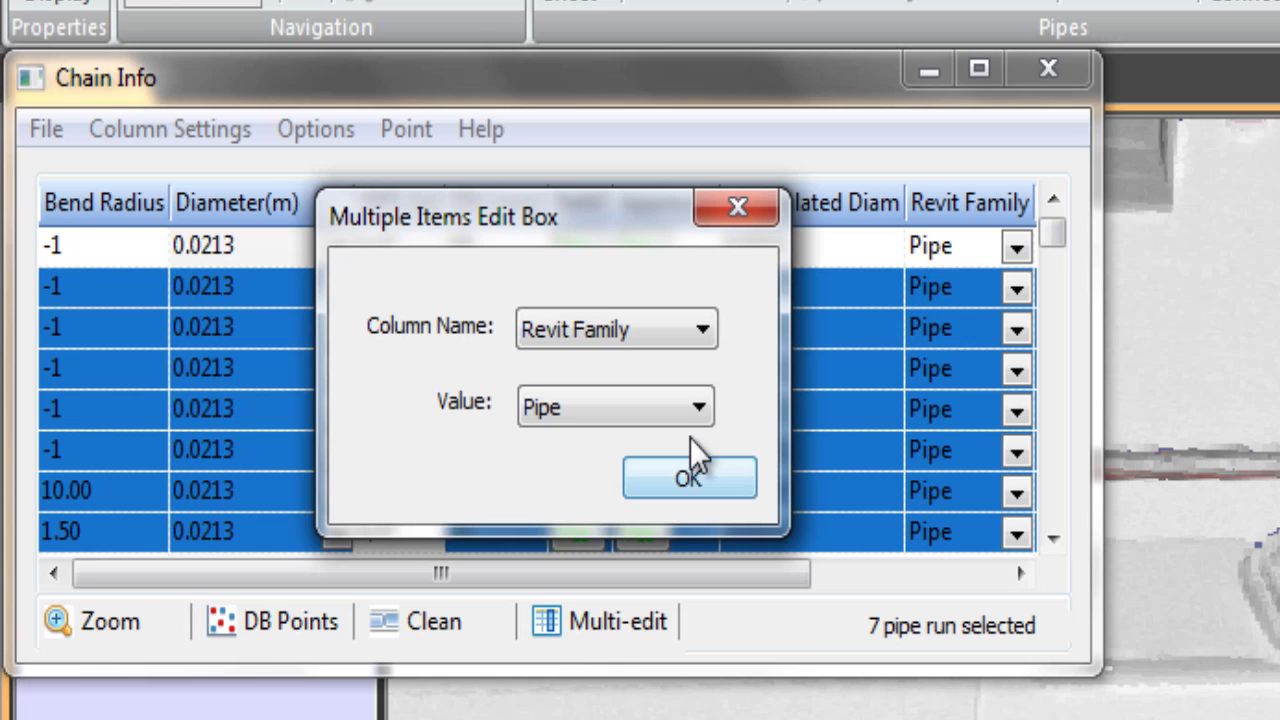
click(700, 408)
click(629, 471)
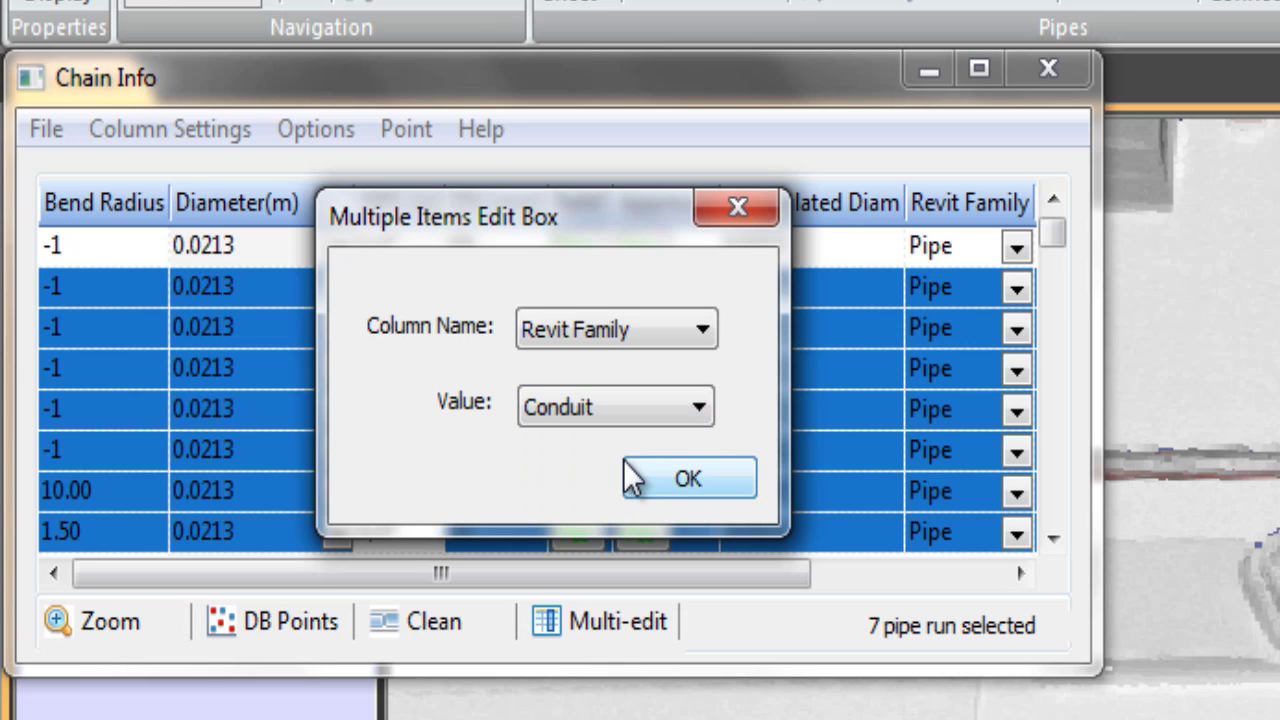
click(663, 486)
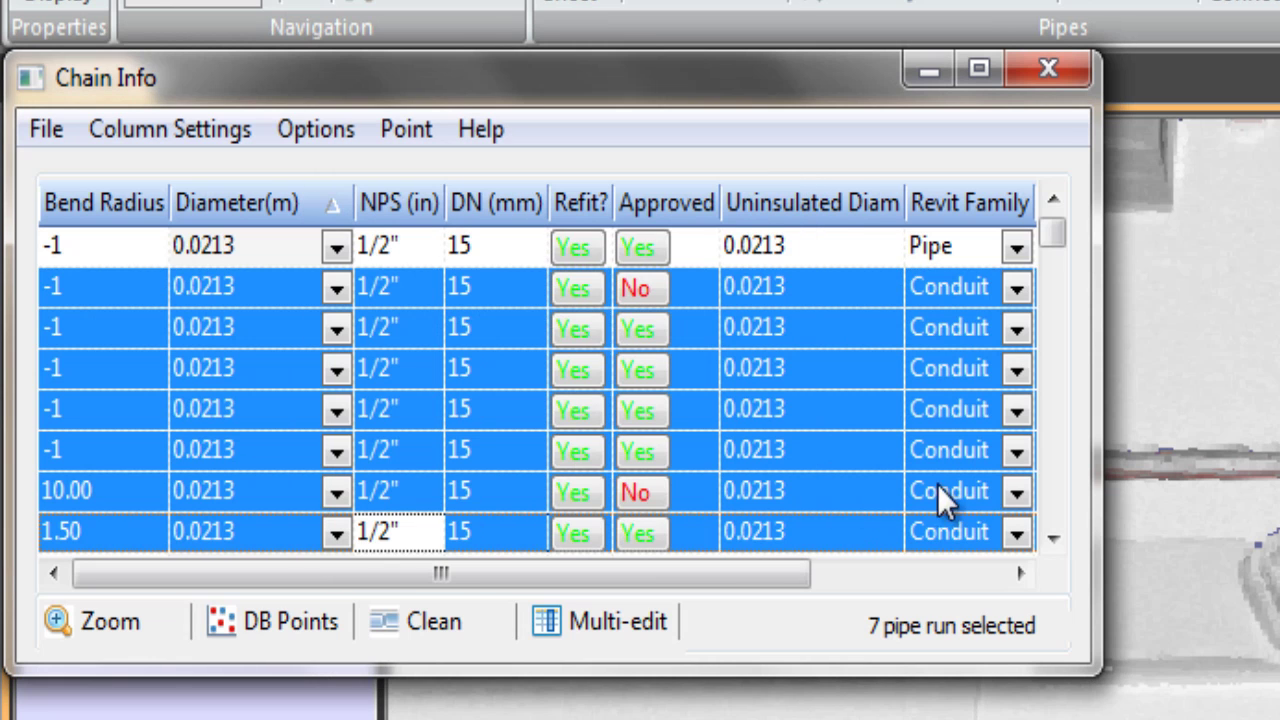
Return to the electrical-panel scan with red modelled conduits over the points
click(1052, 538)
click(985, 535)
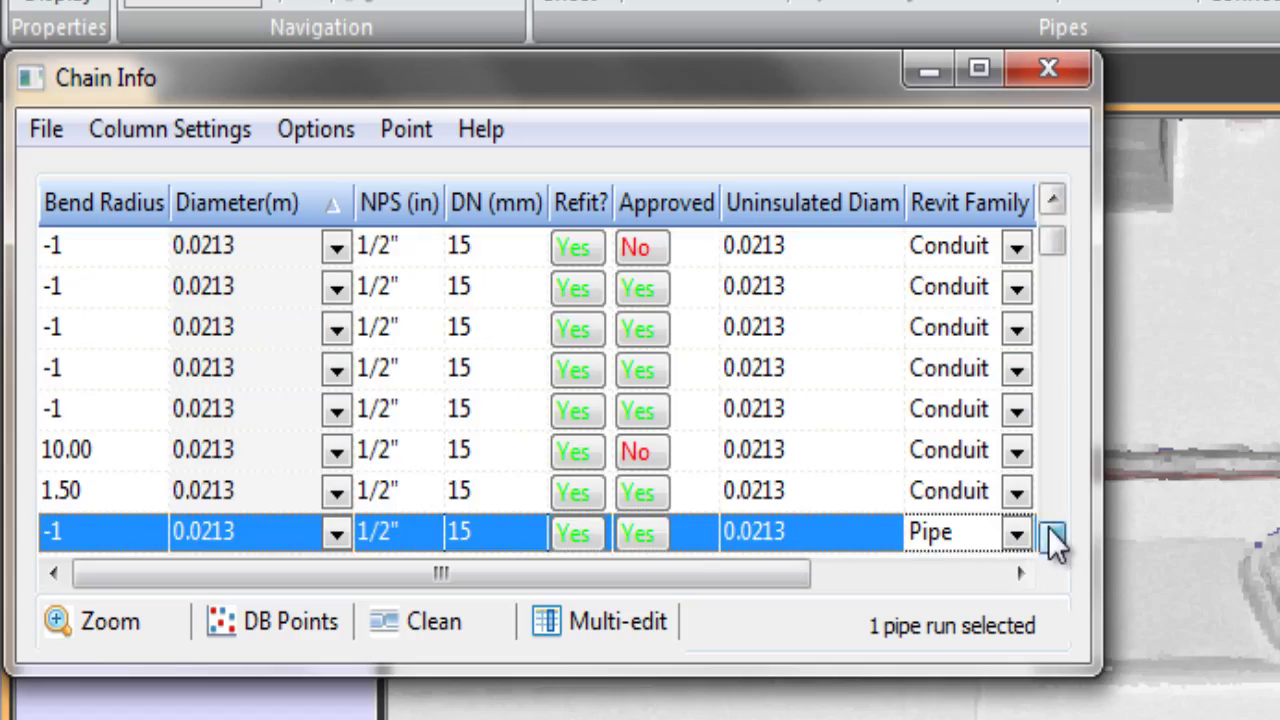
click(1052, 538)
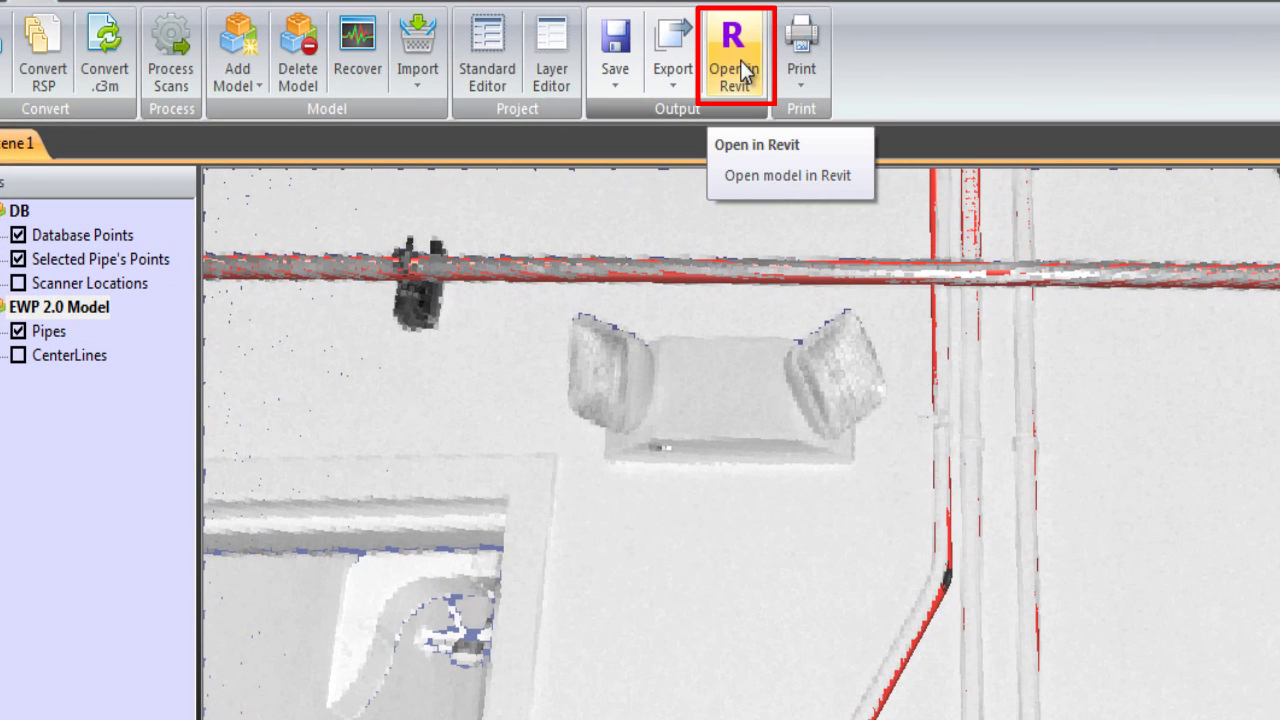
Transfer the pipe model to Revit 2013 as Revit Family Objects
click(740, 60)
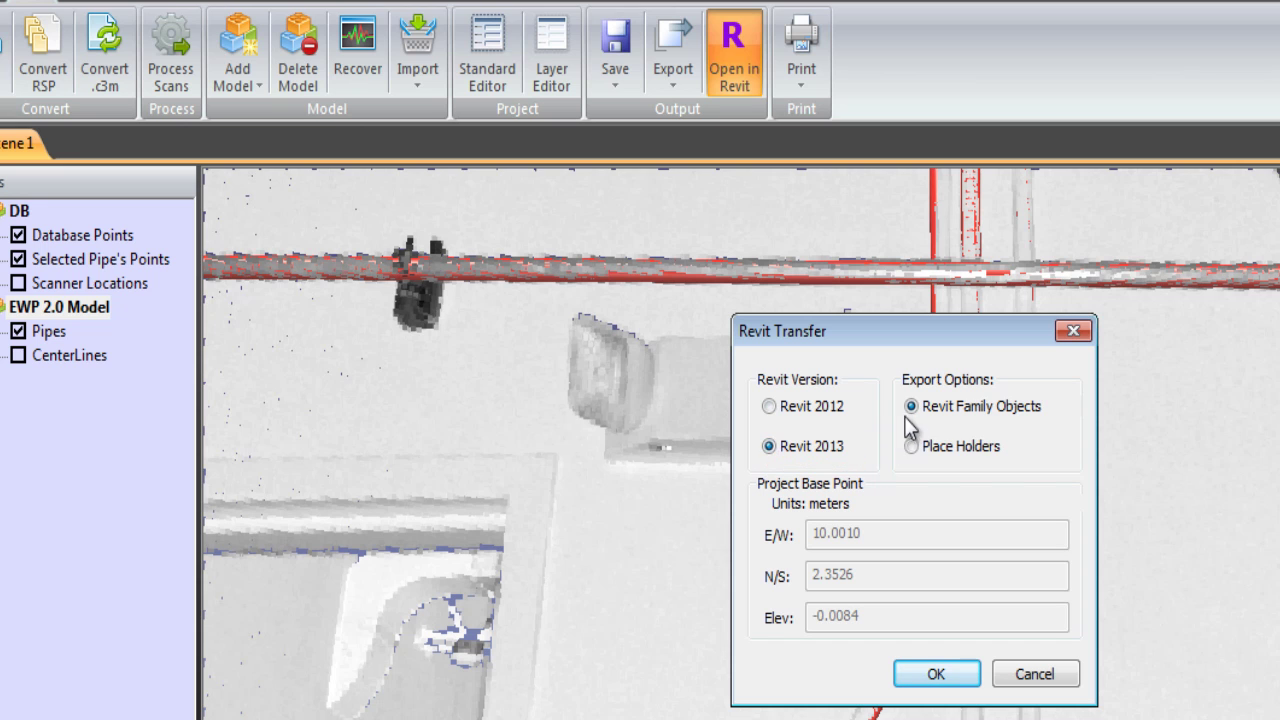
click(935, 673)
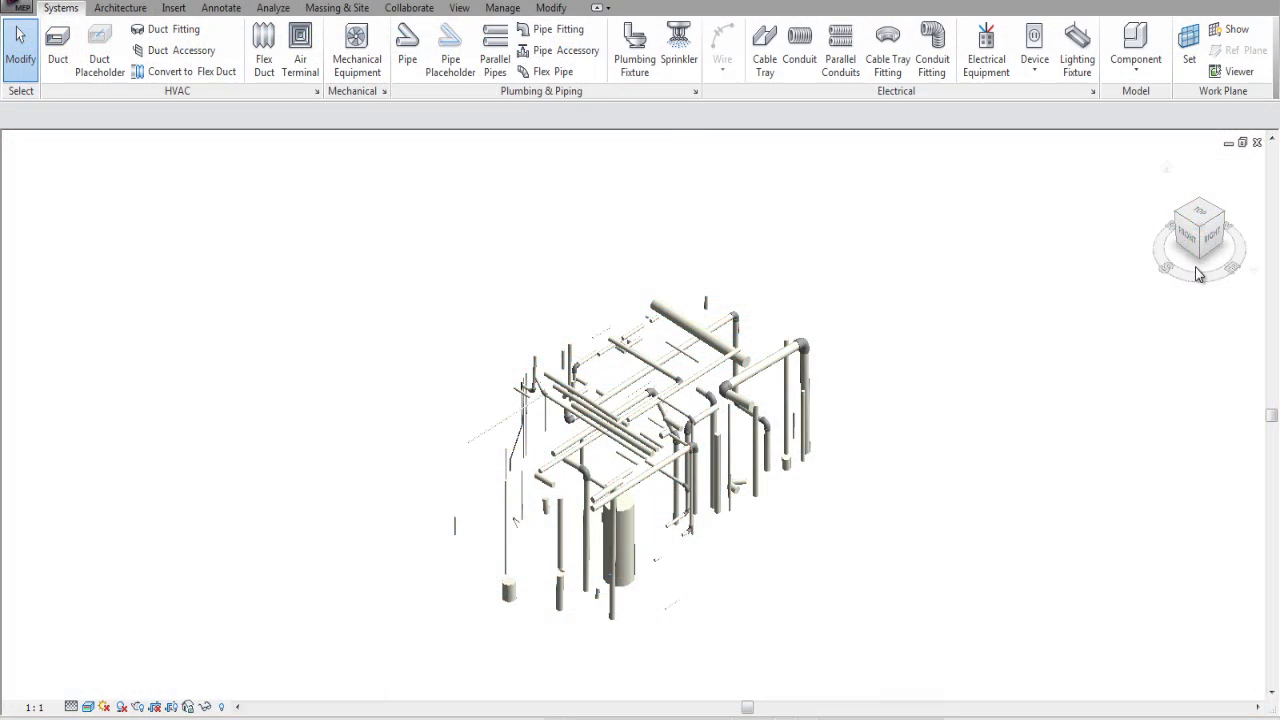
drag(1213, 250, 1177, 198)
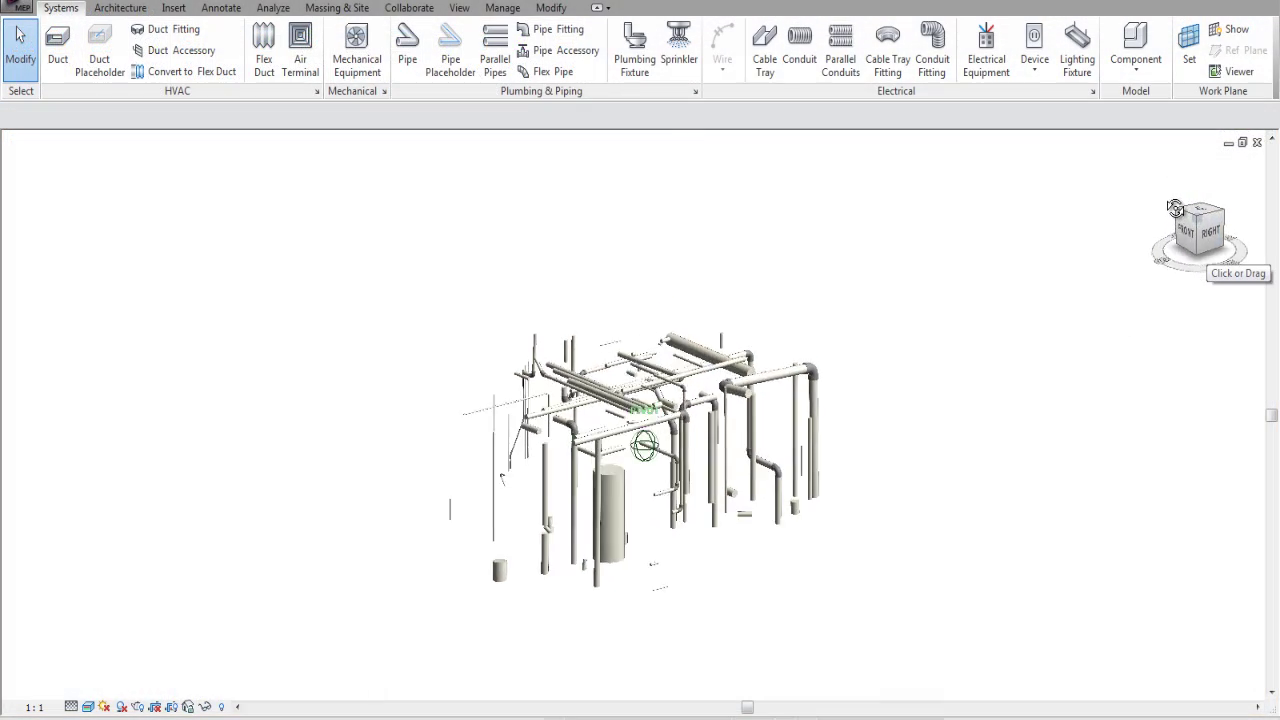
click(1198, 290)
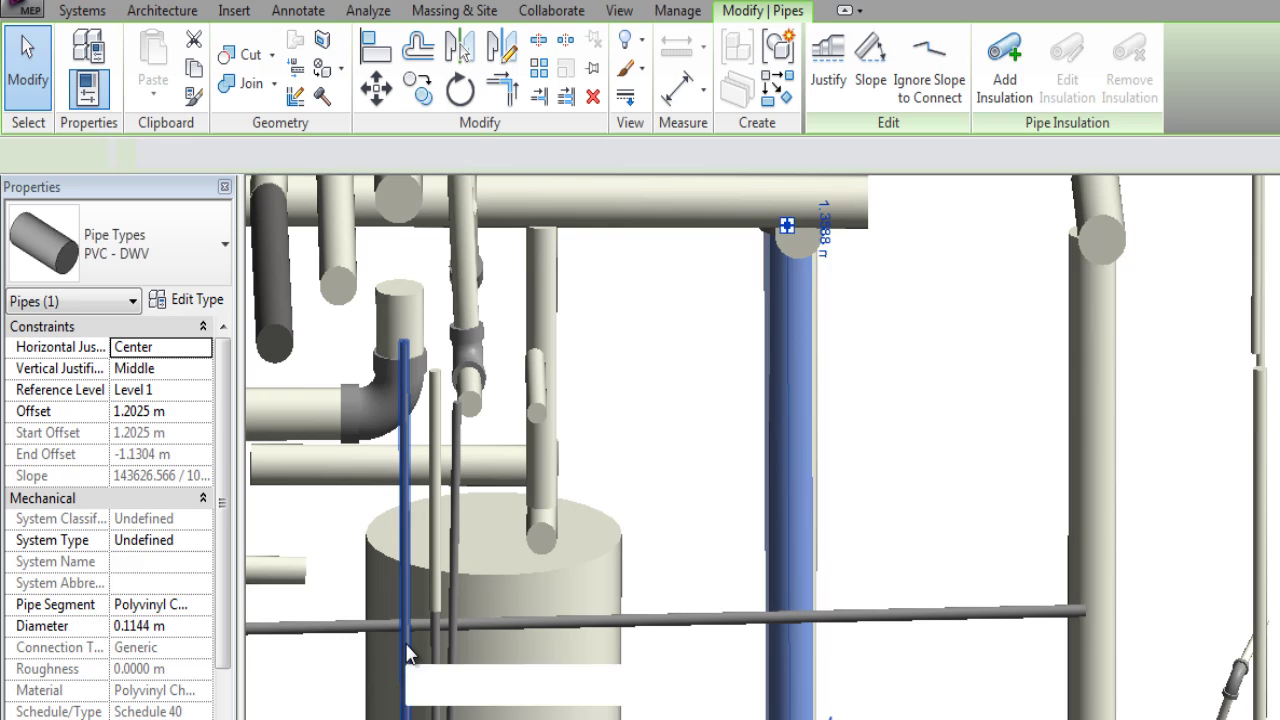
click(401, 641)
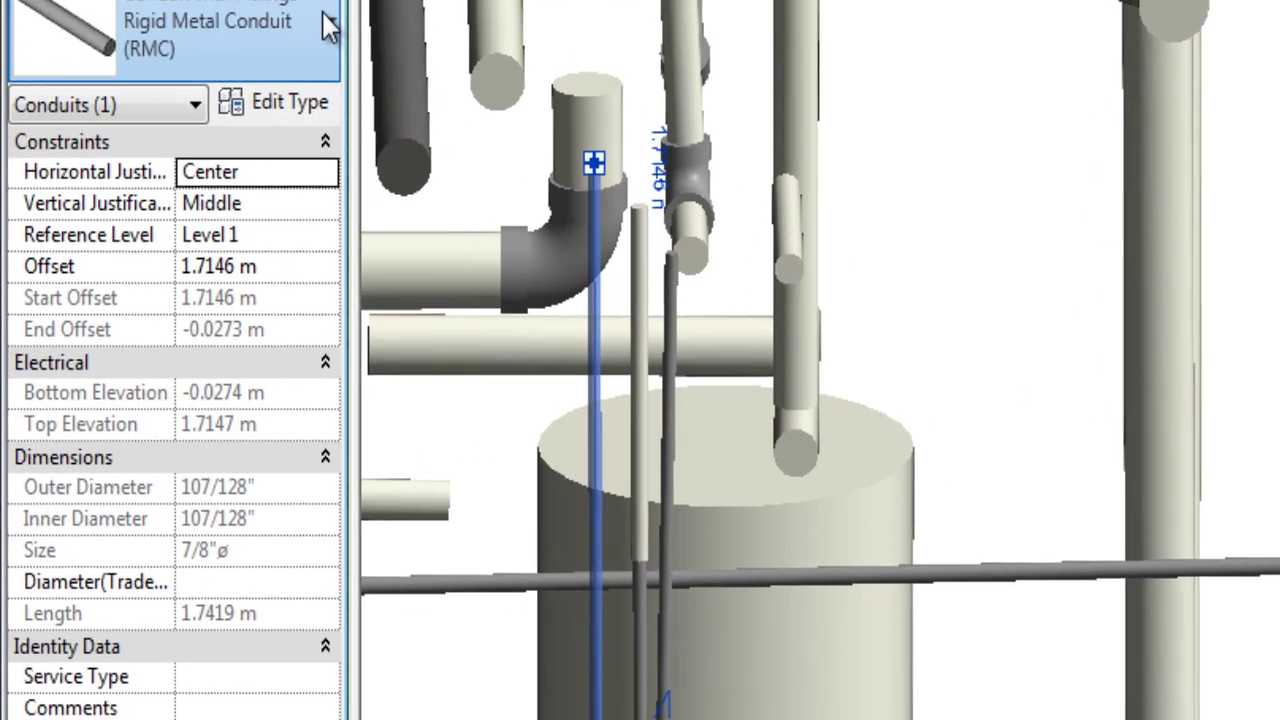
click(225, 244)
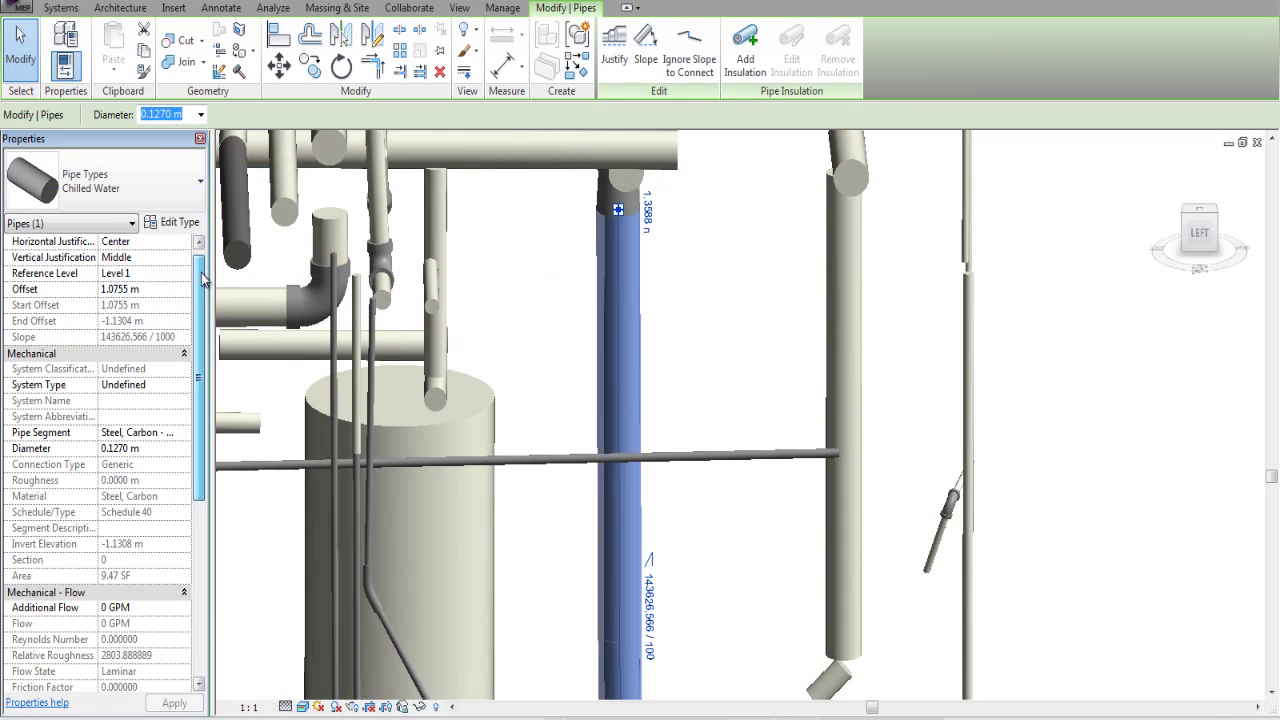
drag(200, 288, 184, 392)
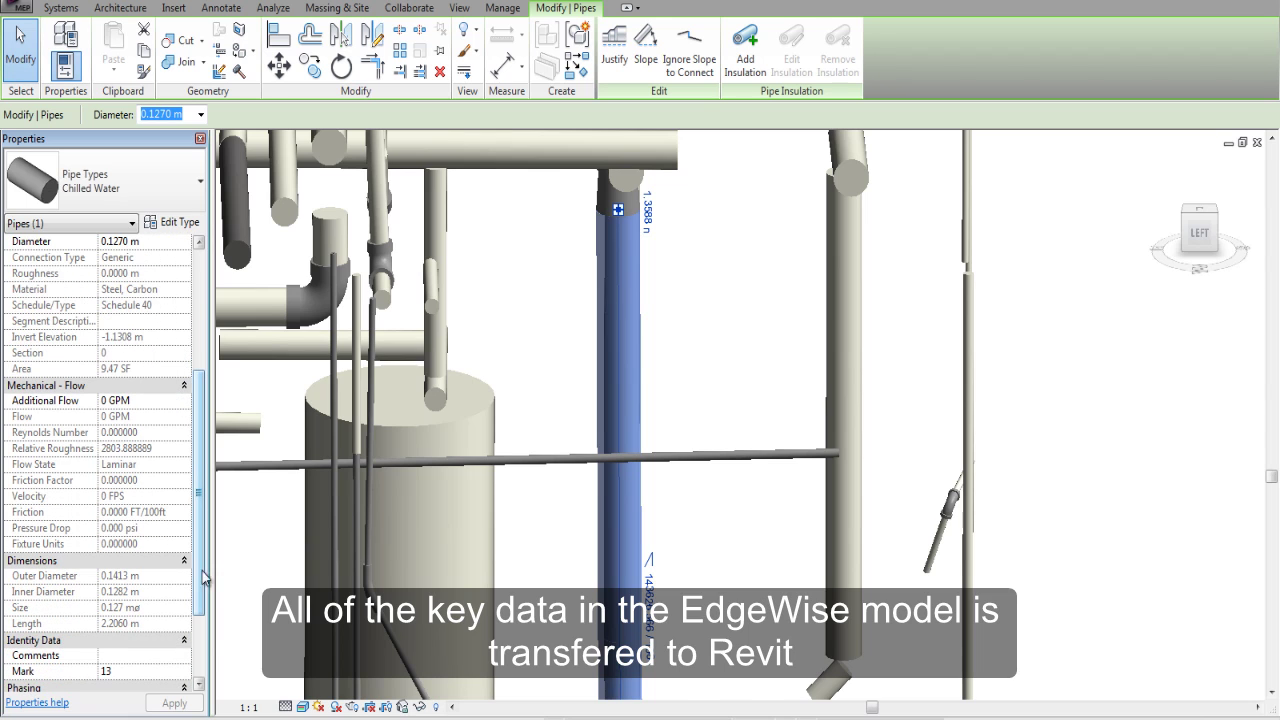
scroll(209, 650, down, 1)
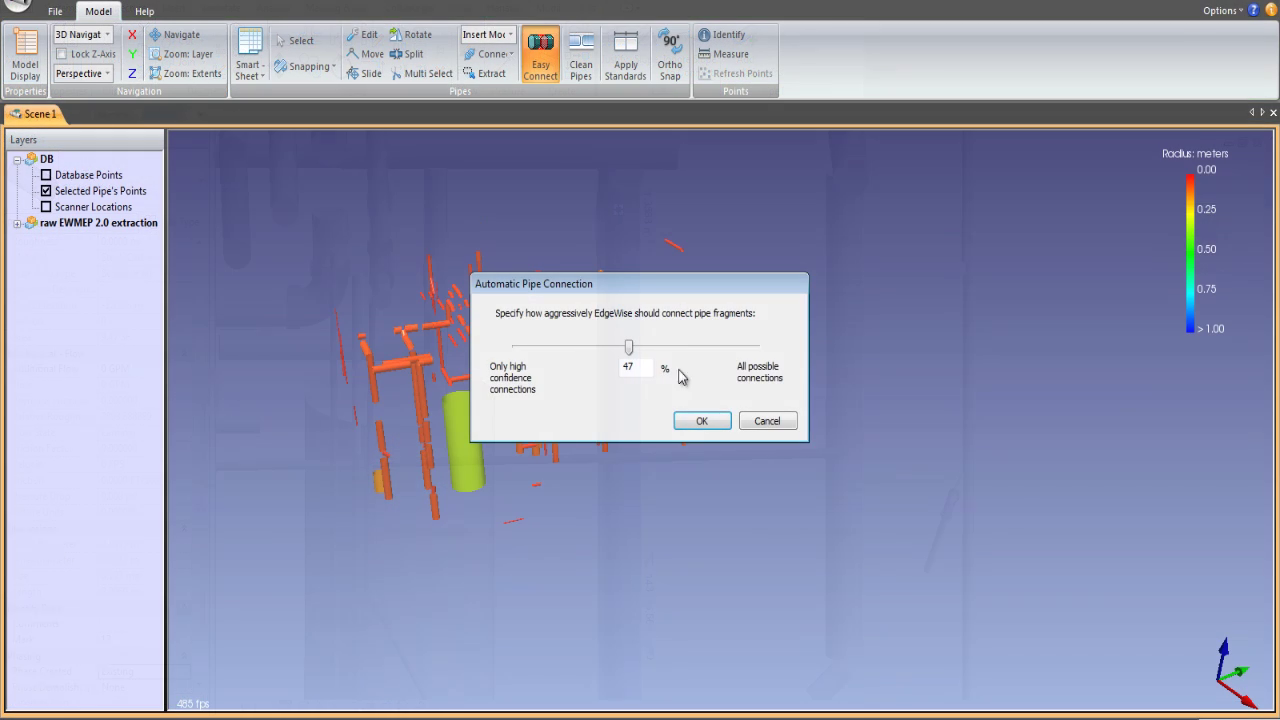
Run Easy Connect, Clean Pipes and Apply Standards to join, merge and fit the pipe fragments
click(690, 421)
click(581, 60)
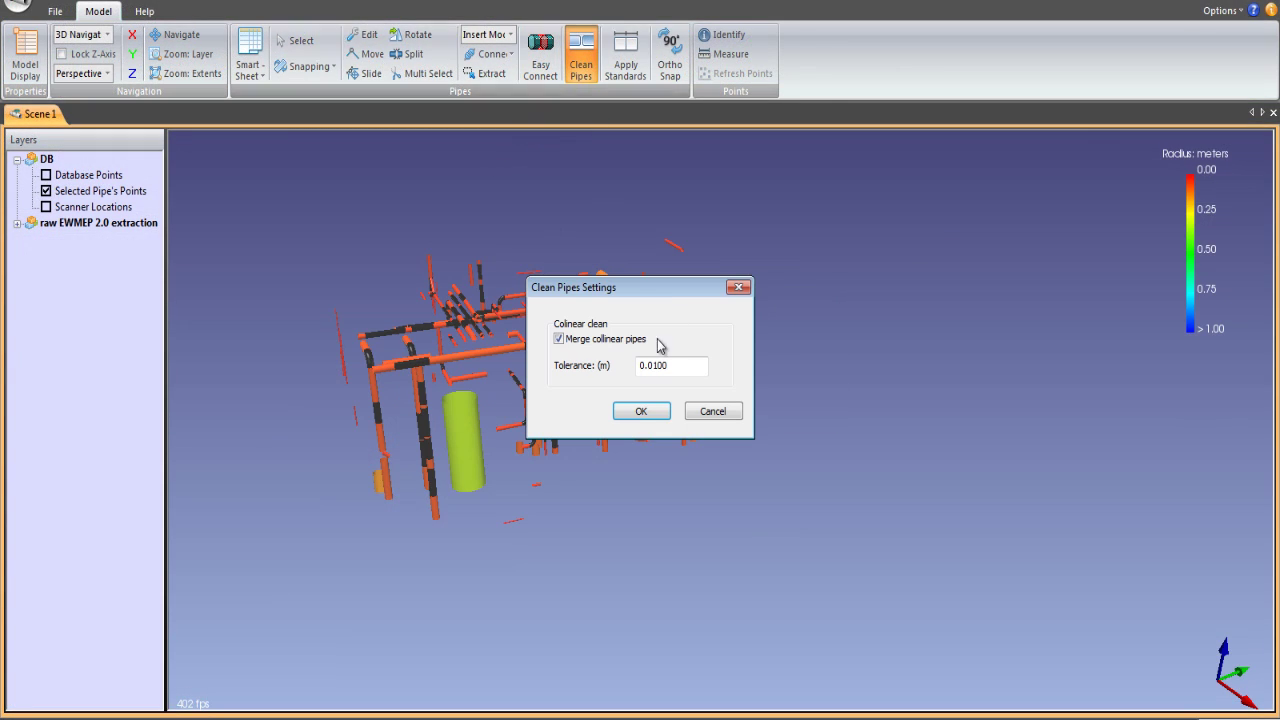
click(640, 413)
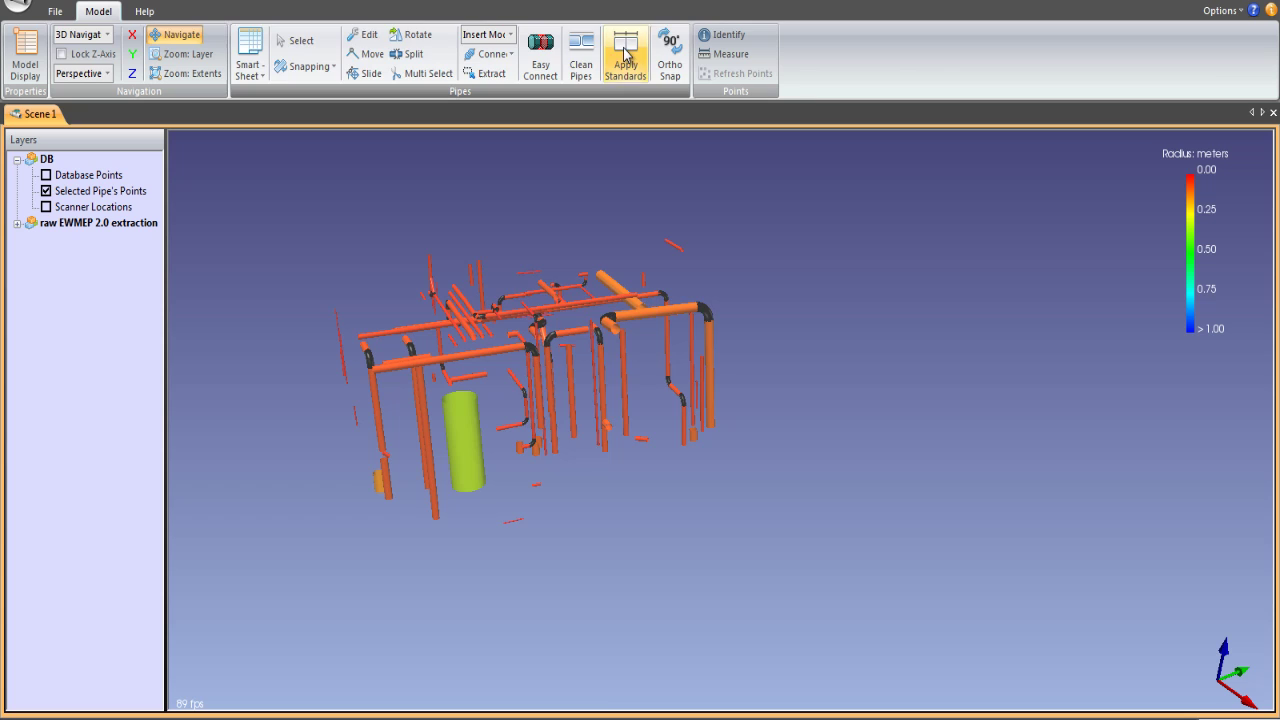
click(625, 56)
click(640, 442)
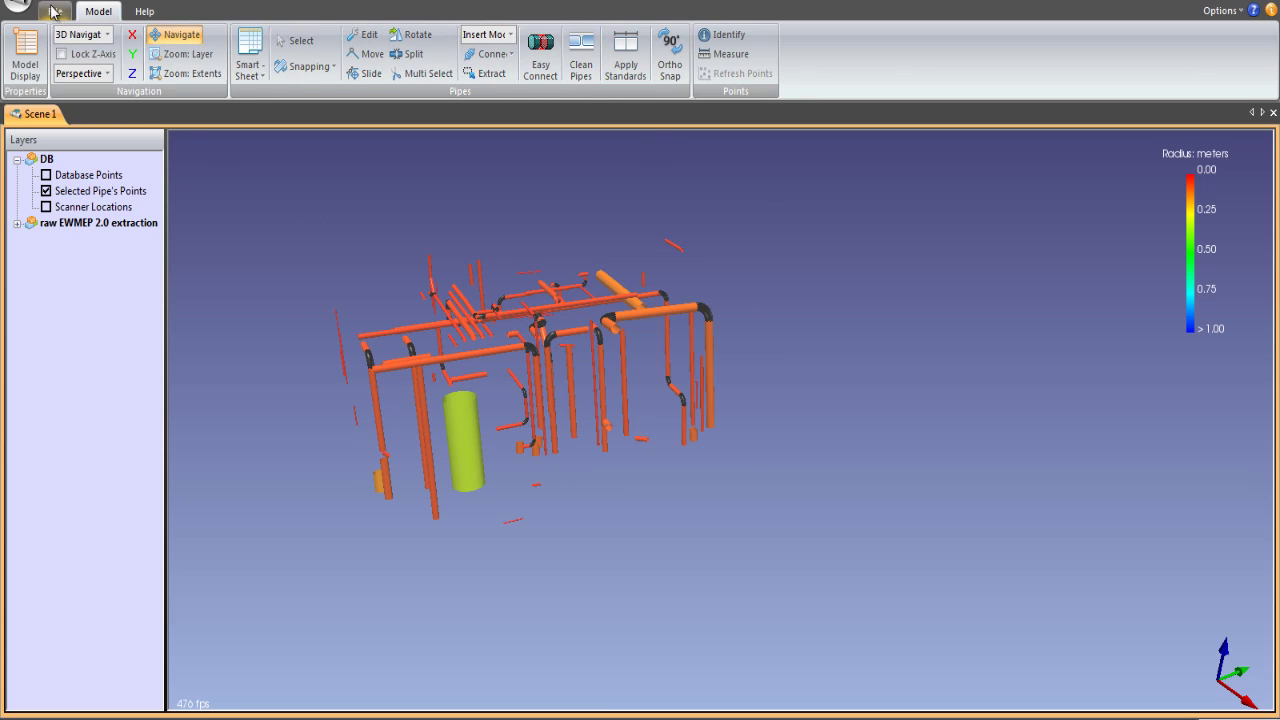
Send the cleaned pipe network to Revit 2013 with Open in Revit
click(55, 11)
click(519, 52)
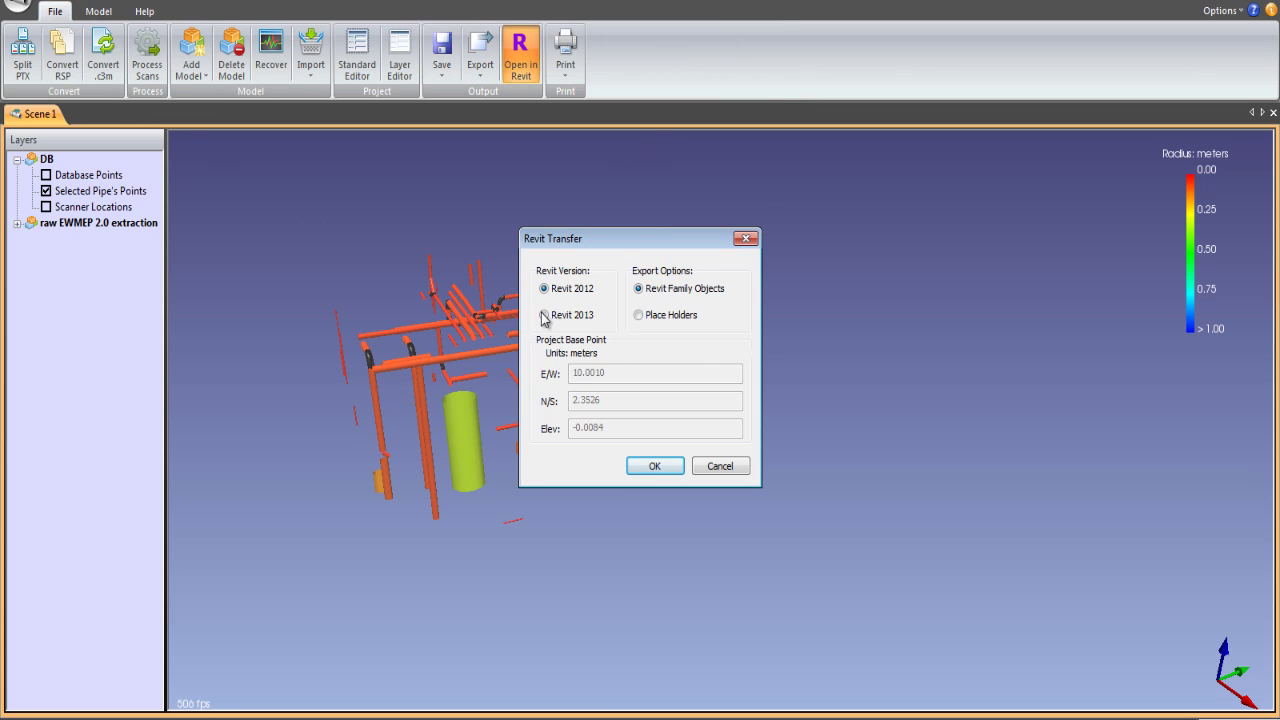
click(652, 466)
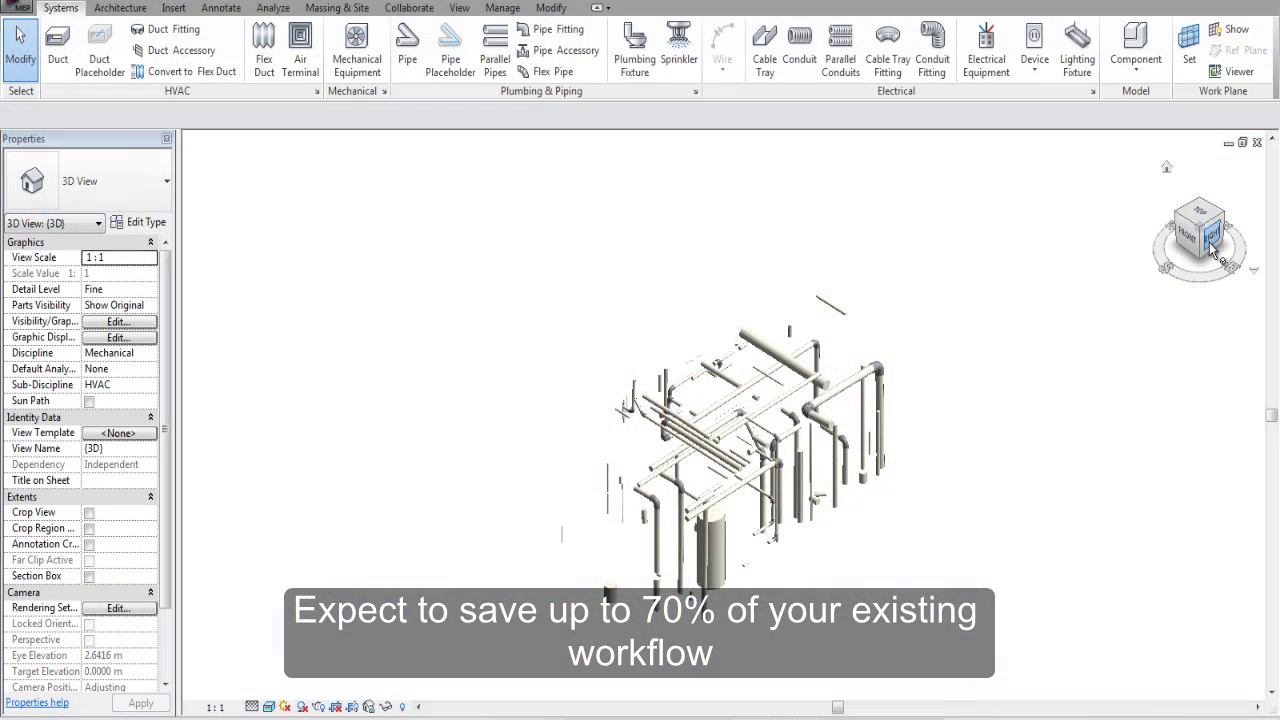
drag(1213, 248, 1136, 218)
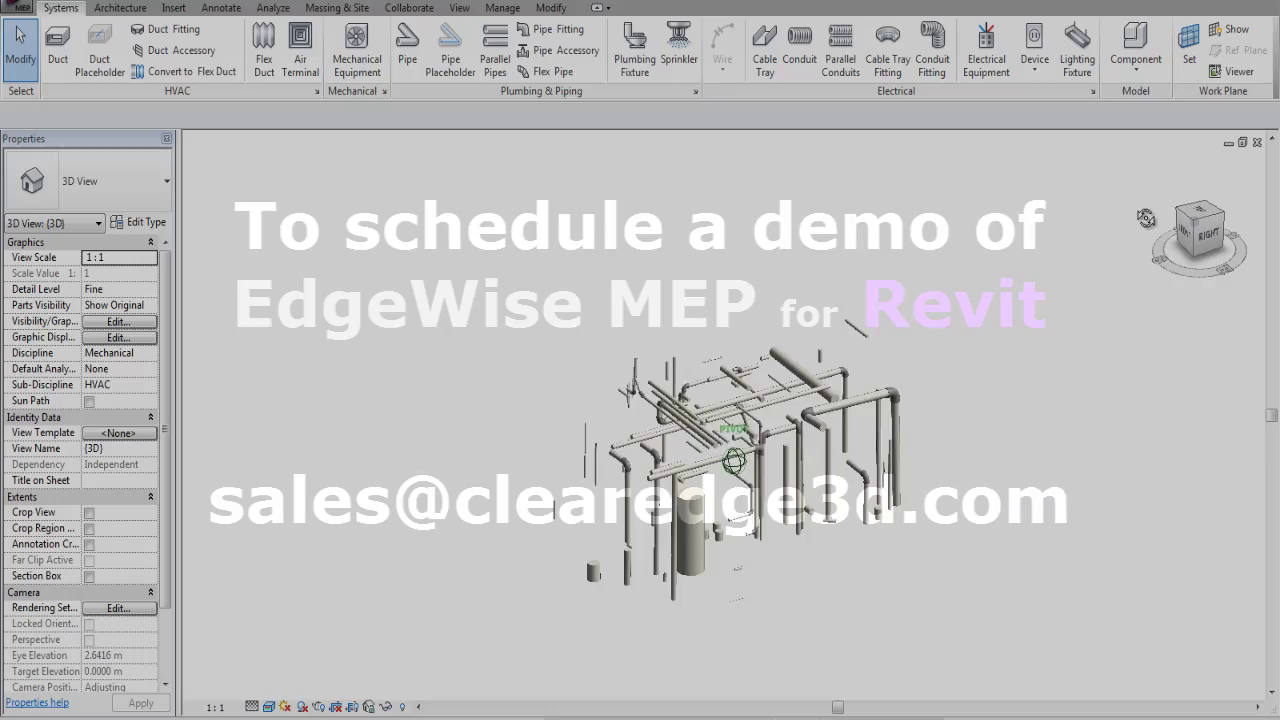